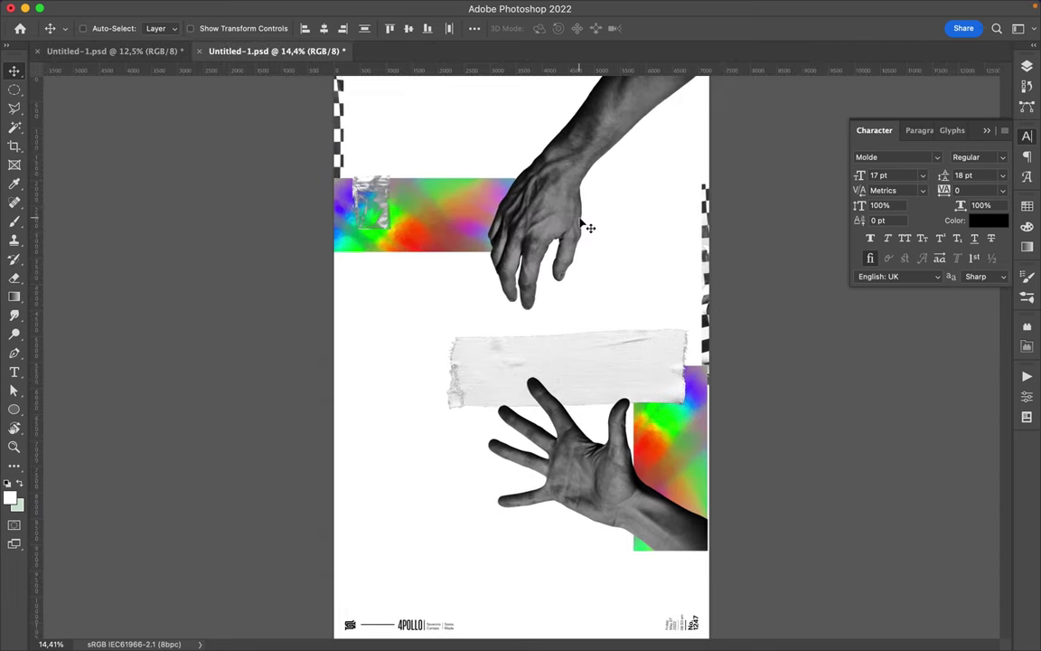
- Move the paper strip into position and rotate it 90° so it stands vertically
drag(575, 466, 610, 393)
key(ctrl+t)
mouse_move(587, 337)
mouse_down()
mouse_move(581, 228)
mouse_move(452, 432)
mouse_up()
key(Return)
- Duplicate the bw hand 1 layer and start transforming the copy
click(1027, 66)
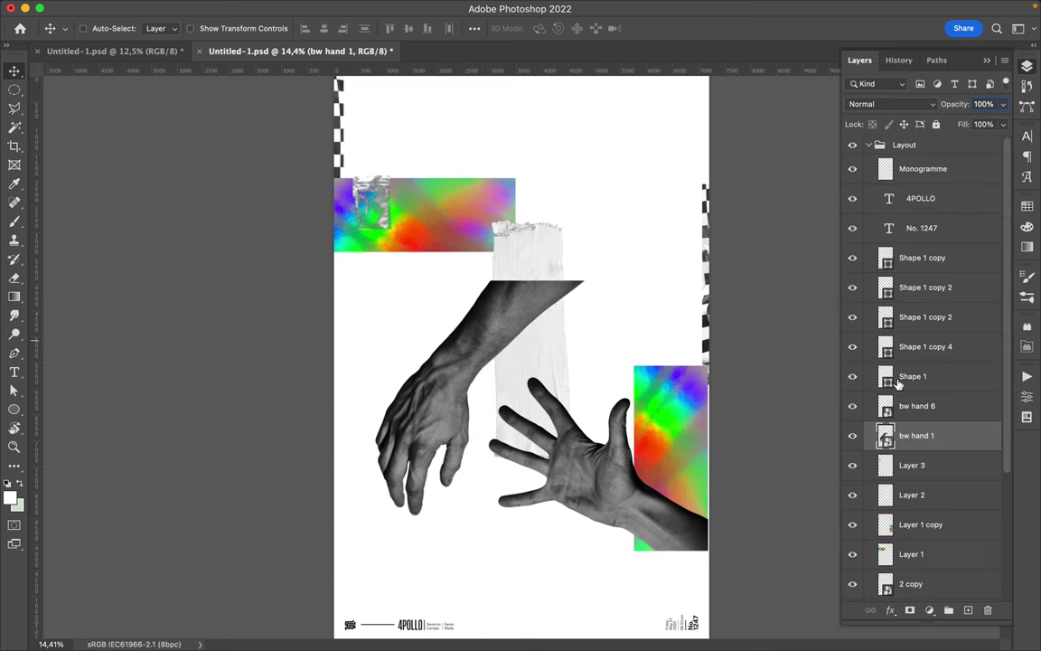
drag(907, 437, 958, 516)
key(ctrl+t)
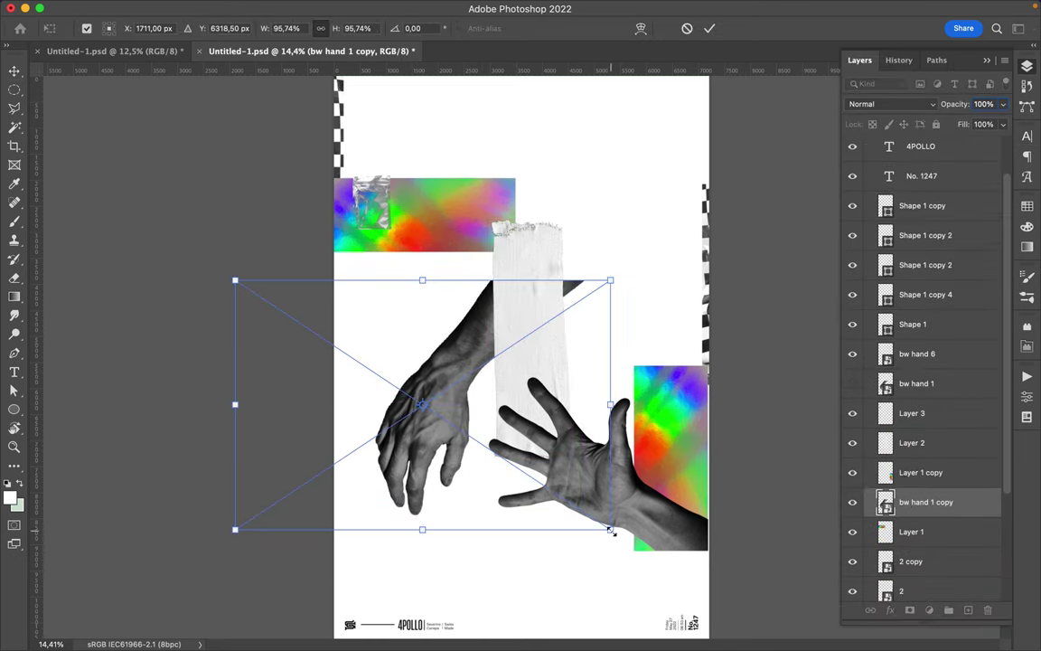
- Close the other Untitled-1 document without saving and move the hand copy down about 100 px
click(38, 50)
click(465, 268)
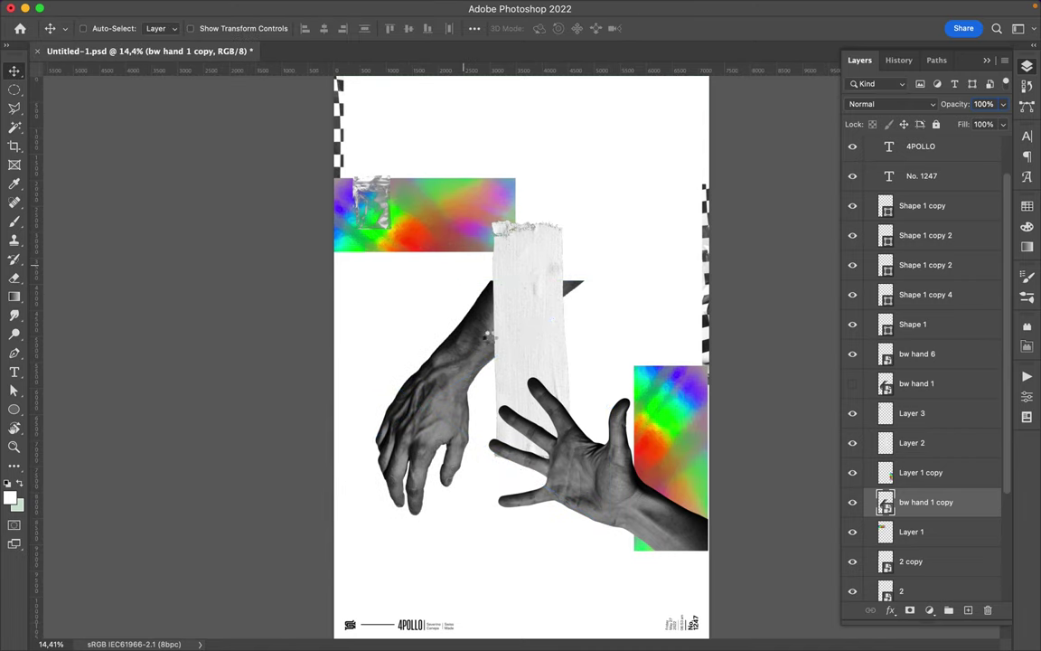
drag(459, 382, 466, 475)
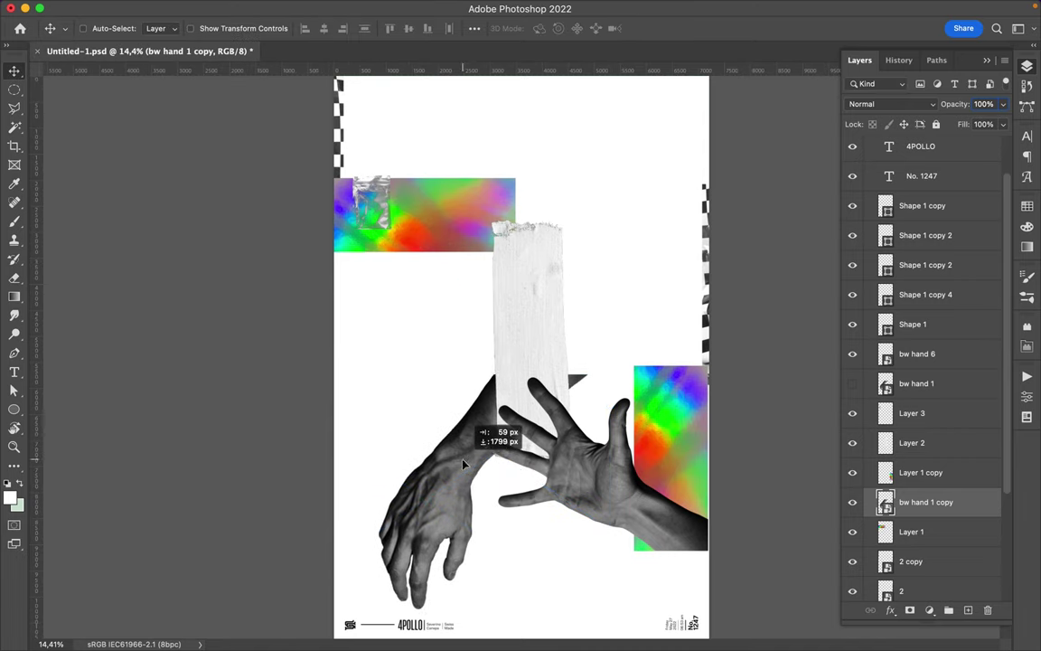
- Select the dark triangle, rasterize the hand copy layer, and delete the triangle
key(m)
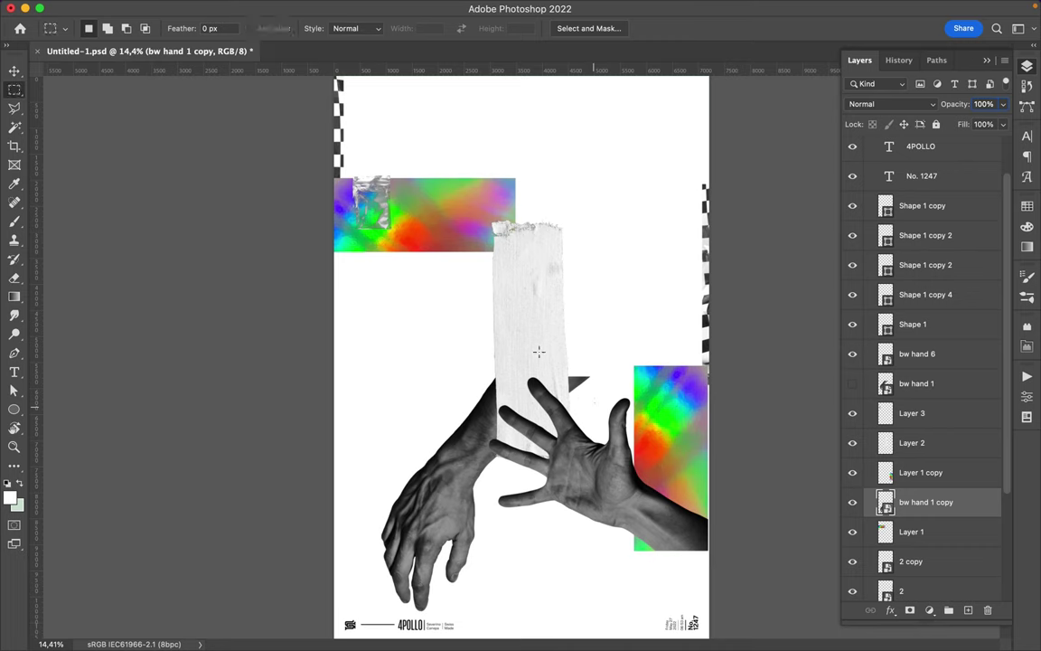
drag(524, 351, 604, 432)
key(Delete)
key(Return)
key(v)
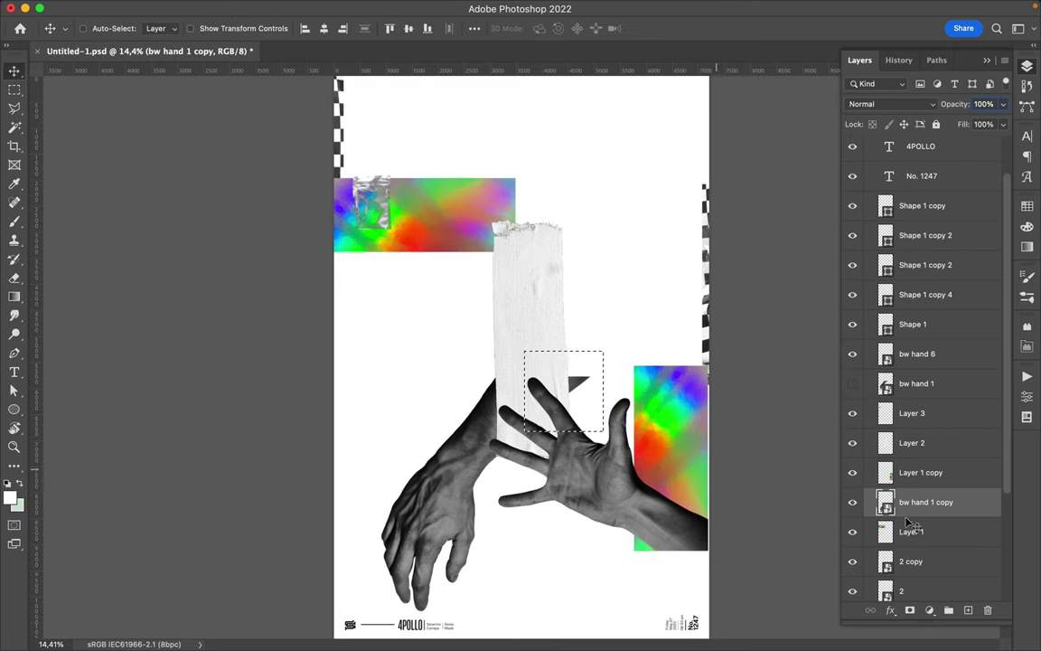
right_click(907, 520)
key(Escape)
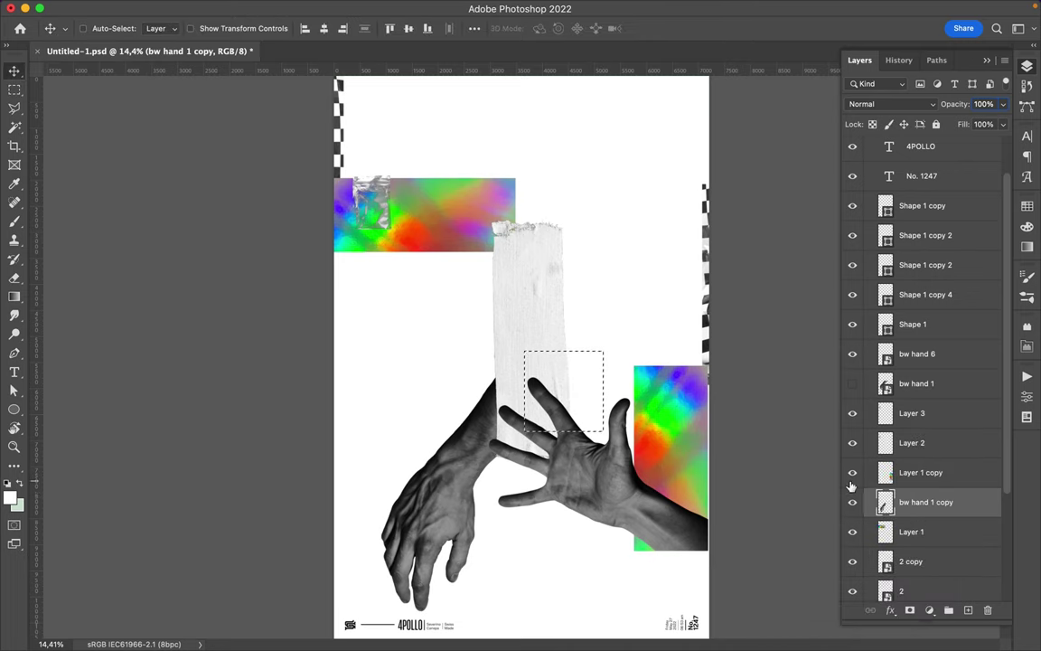
ctrl+click(633, 501)
- Shift the lower hand and paper strip right, and move the open hand to the top left
key(m)
key(c)
key(v)
ctrl+click(457, 461)
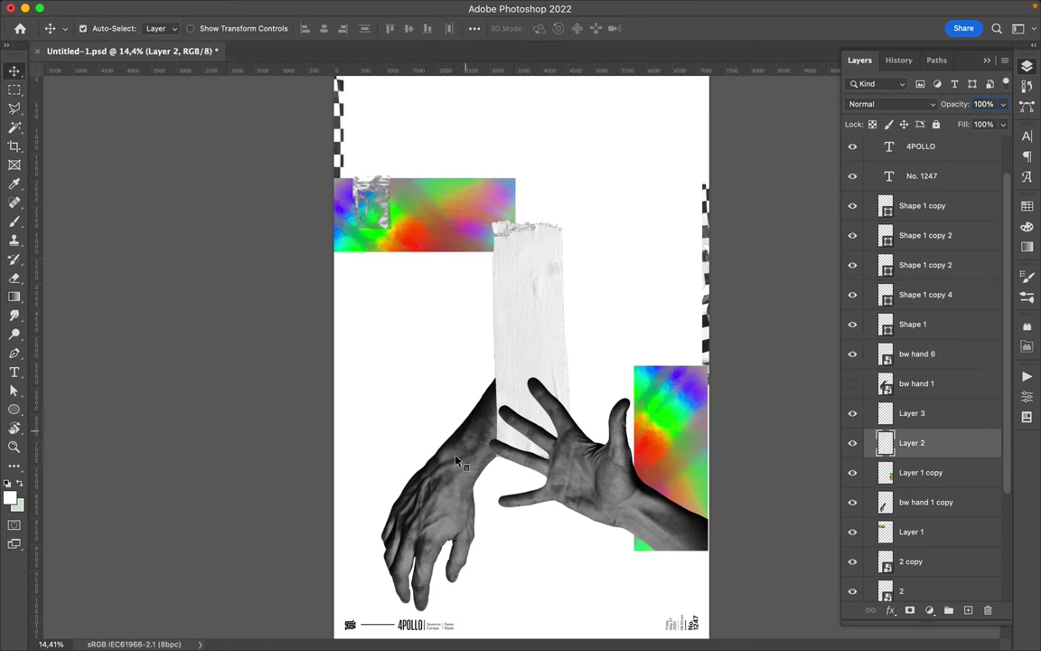
drag(456, 461, 506, 452)
drag(597, 501, 496, 280)
- Place the checkerboard image on the right side, stacked above the hands
drag(688, 339, 585, 392)
mouse_move(885, 585)
mouse_down()
mouse_move(911, 366)
mouse_move(882, 348)
mouse_up()
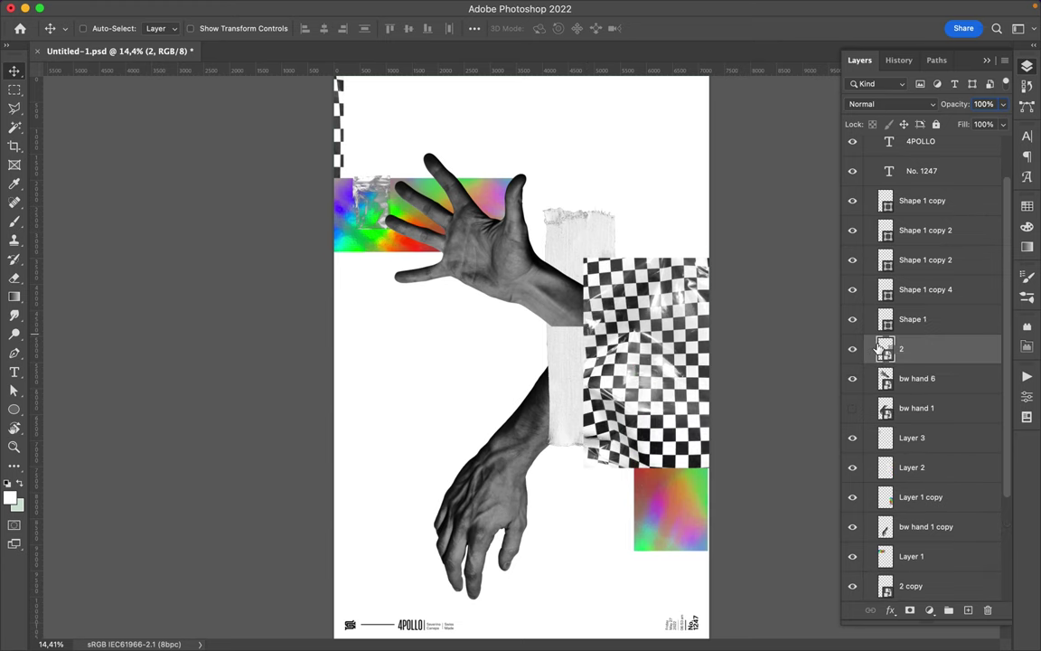
drag(631, 371, 615, 357)
- Rotate the rainbow rectangle 90° onto the lower arm and raise it above the checkerboard
mouse_move(607, 444)
mouse_down()
mouse_move(408, 369)
mouse_move(475, 298)
mouse_up()
key(ctrl+t)
key(Return)
drag(920, 497, 913, 394)
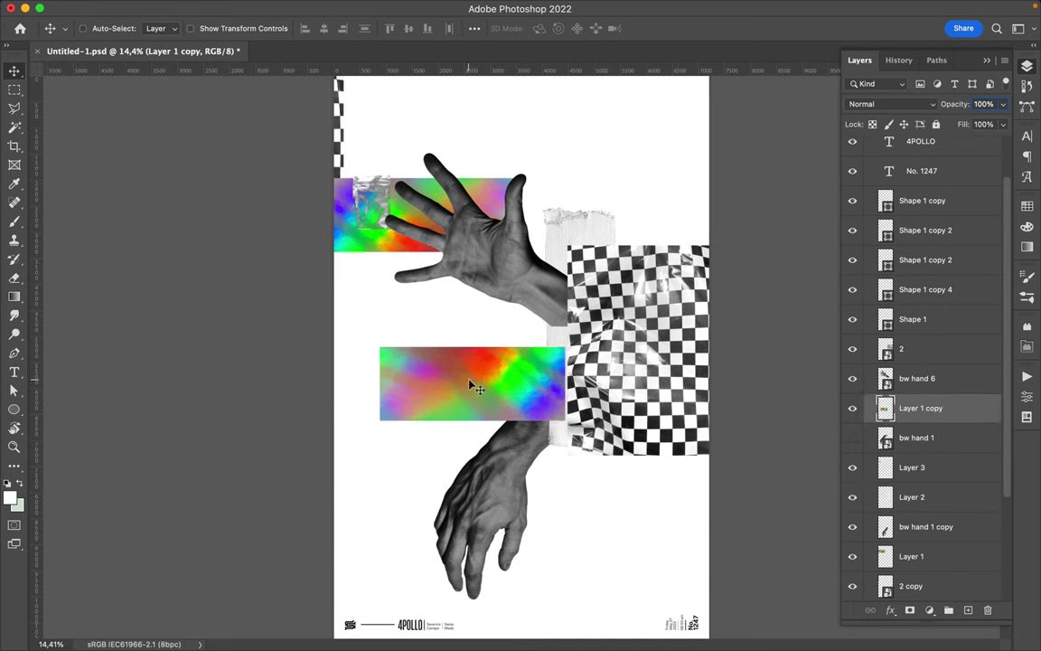
drag(471, 386, 563, 386)
drag(920, 408, 922, 330)
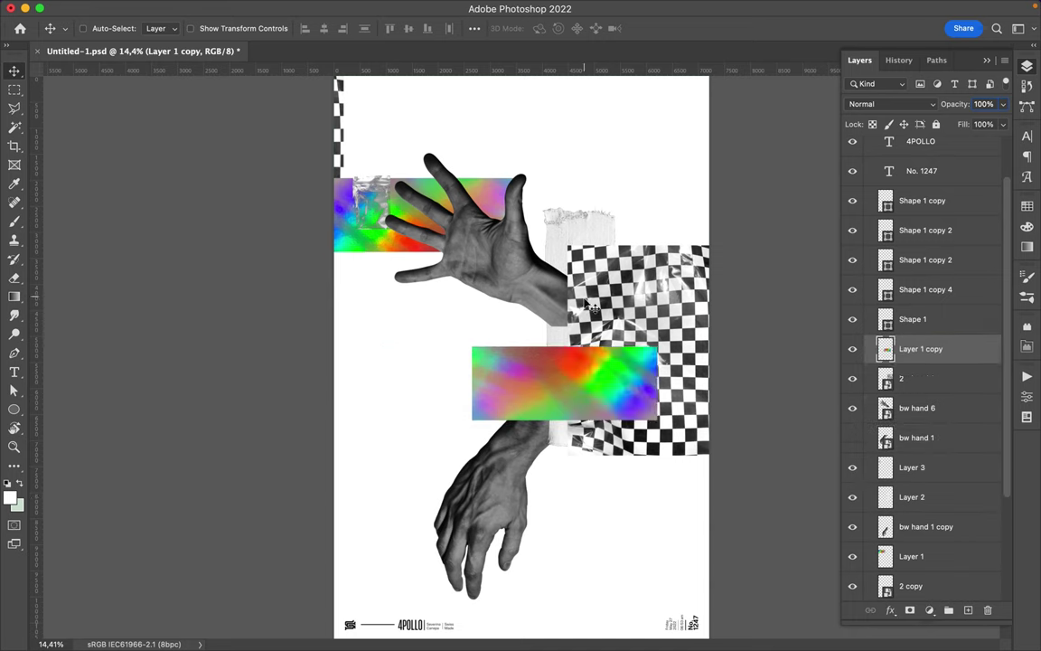
drag(590, 305, 620, 297)
- Stack the glitch patch above Shape 1 and place it on the lower rainbow block
click(912, 467)
drag(371, 203, 466, 222)
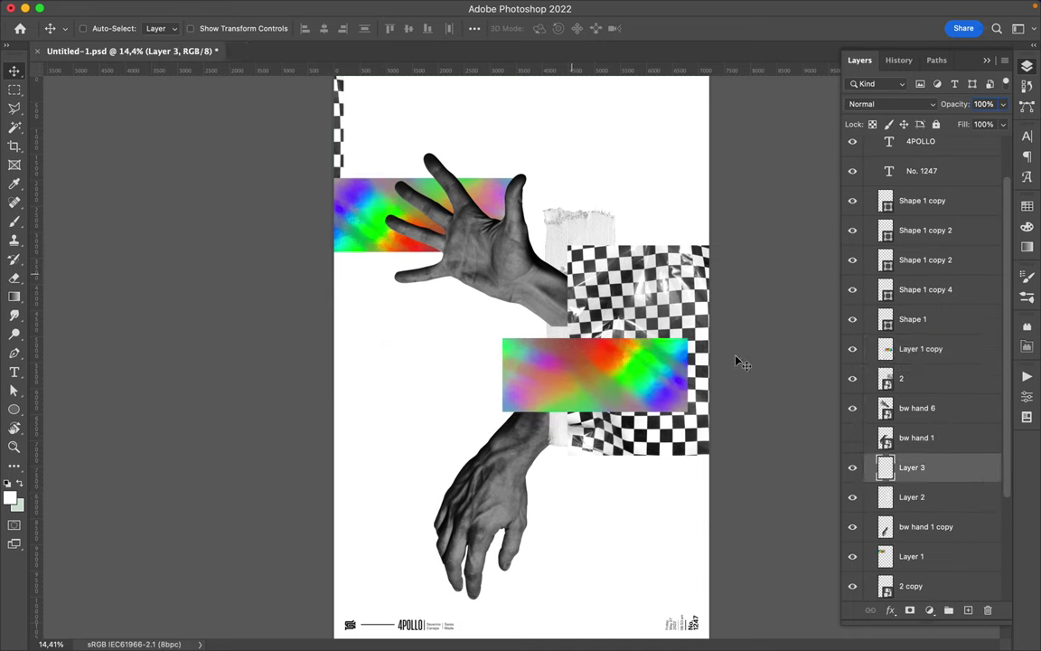
drag(912, 467, 908, 316)
mouse_move(520, 256)
mouse_down()
mouse_move(663, 350)
mouse_move(661, 359)
mouse_up()
- Move the upper rainbow block under the hand, lower the left checker strip about 45 px, and nudge the open hand right
click(911, 556)
drag(394, 238, 511, 336)
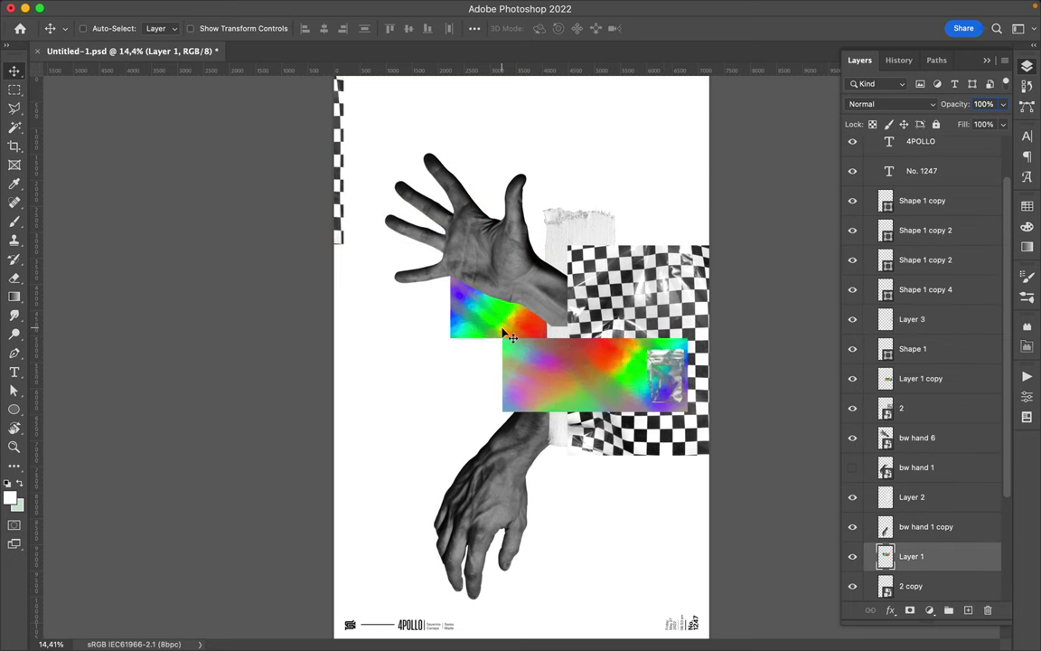
click(911, 586)
drag(341, 209, 341, 249)
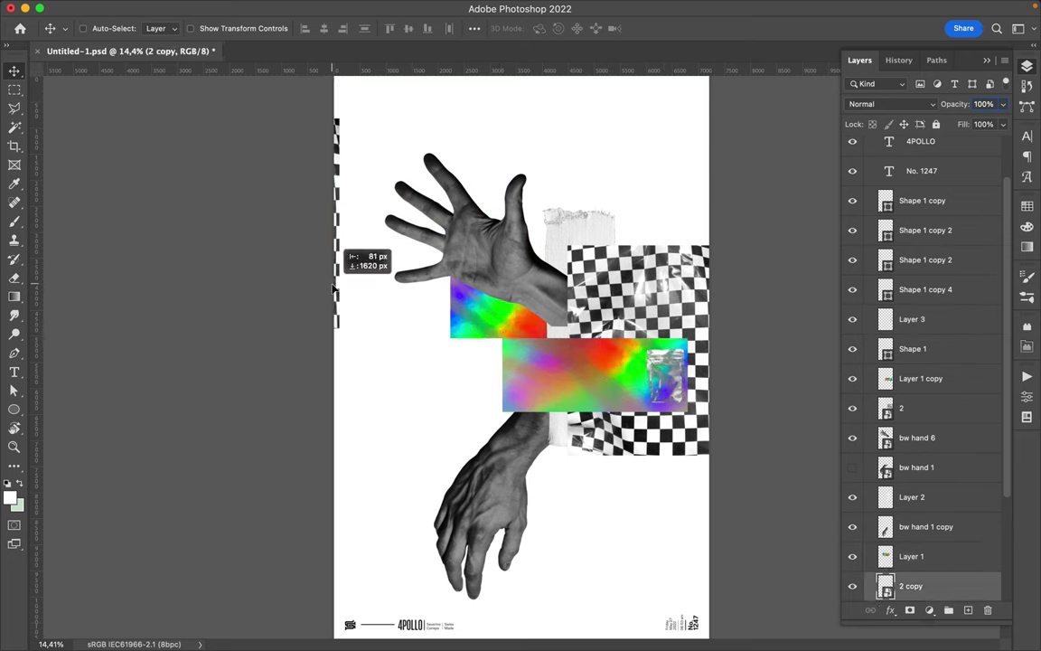
click(918, 438)
drag(539, 297, 554, 295)
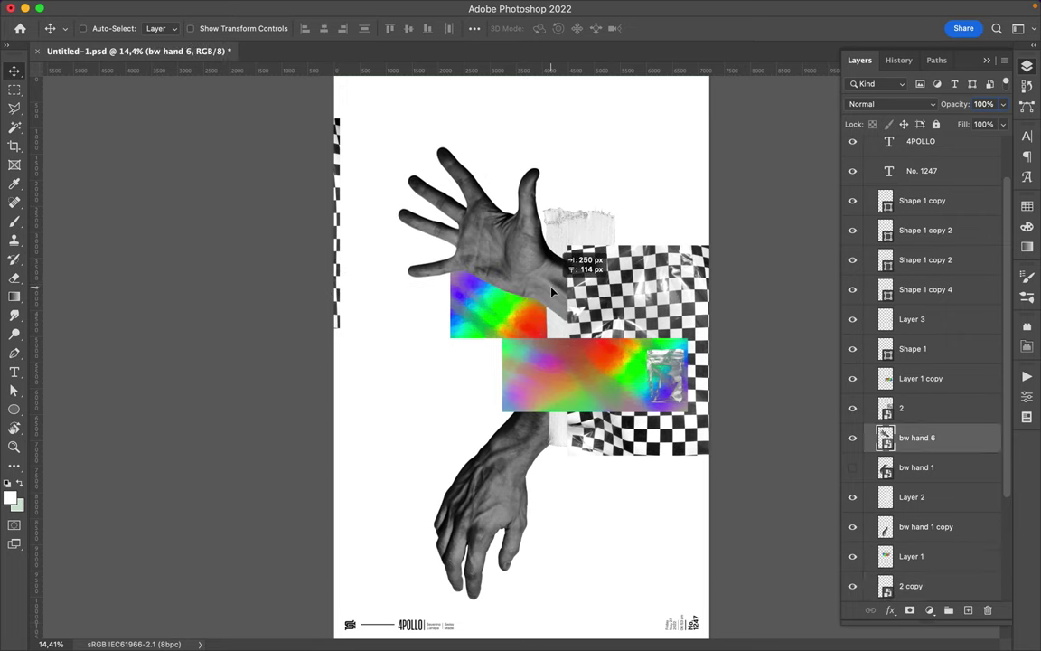
- Raise the paper strip above the hands and move it right over the arm
click(911, 496)
drag(550, 255, 570, 223)
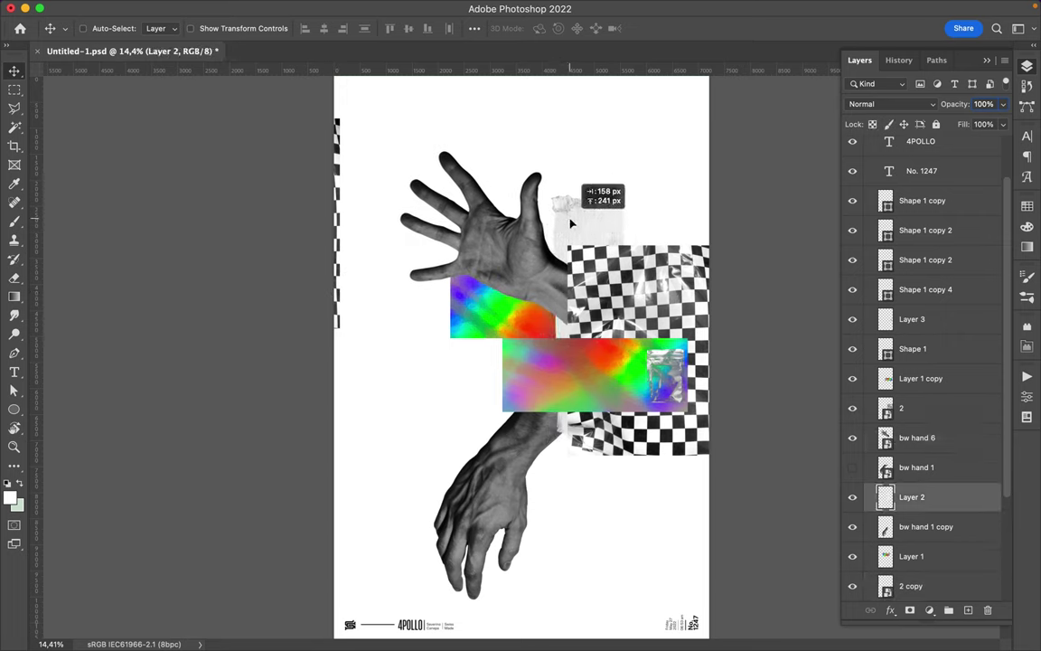
drag(911, 504, 911, 396)
mouse_move(543, 299)
mouse_down()
mouse_move(528, 278)
mouse_move(597, 310)
mouse_up()
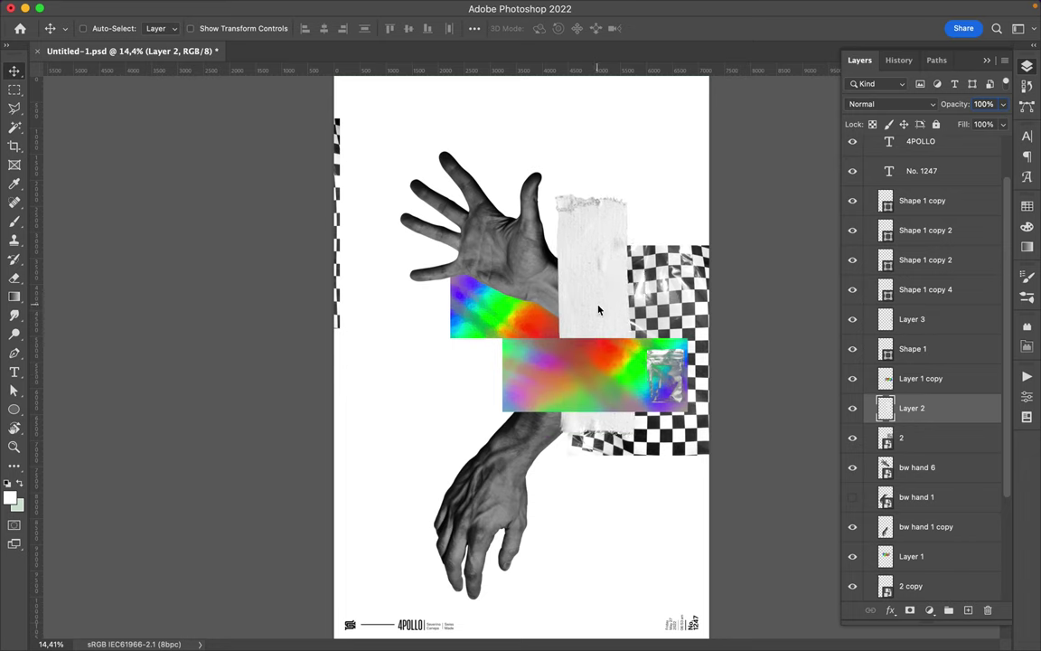
- Add the word TRYING left of the rainbow block, scale it up, and stack it above the block
key(t)
click(408, 328)
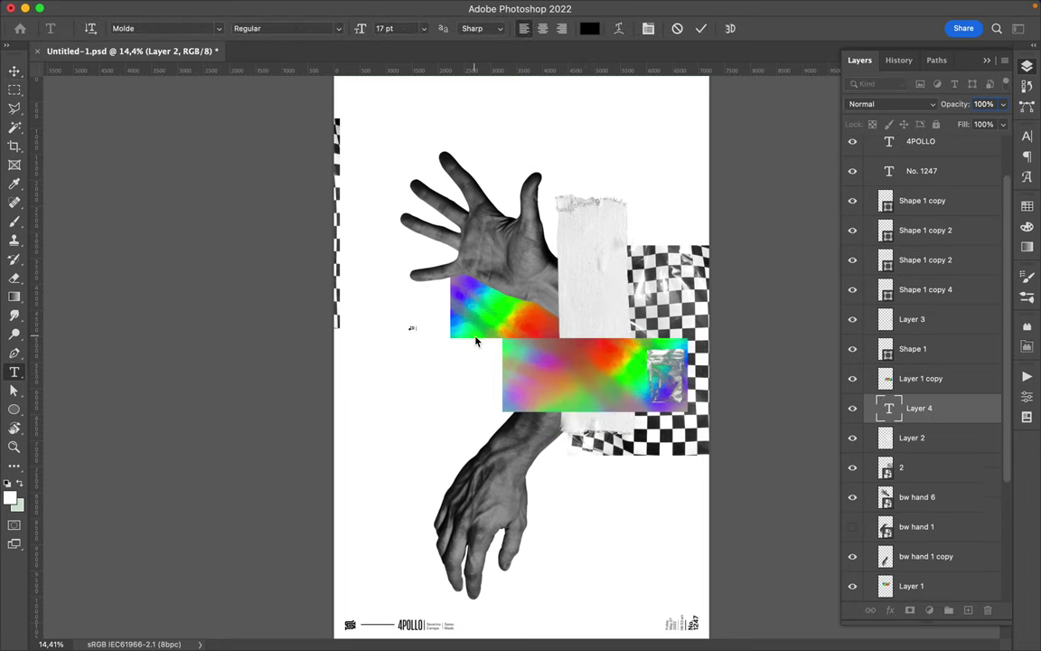
key(super+t)
drag(433, 331, 527, 371)
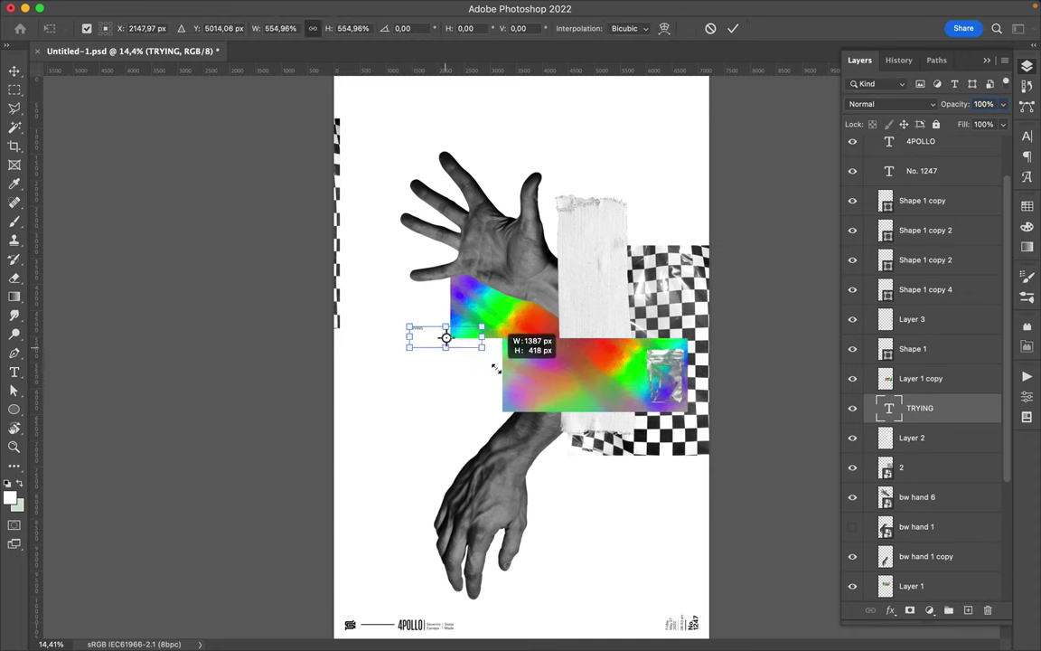
key(Return)
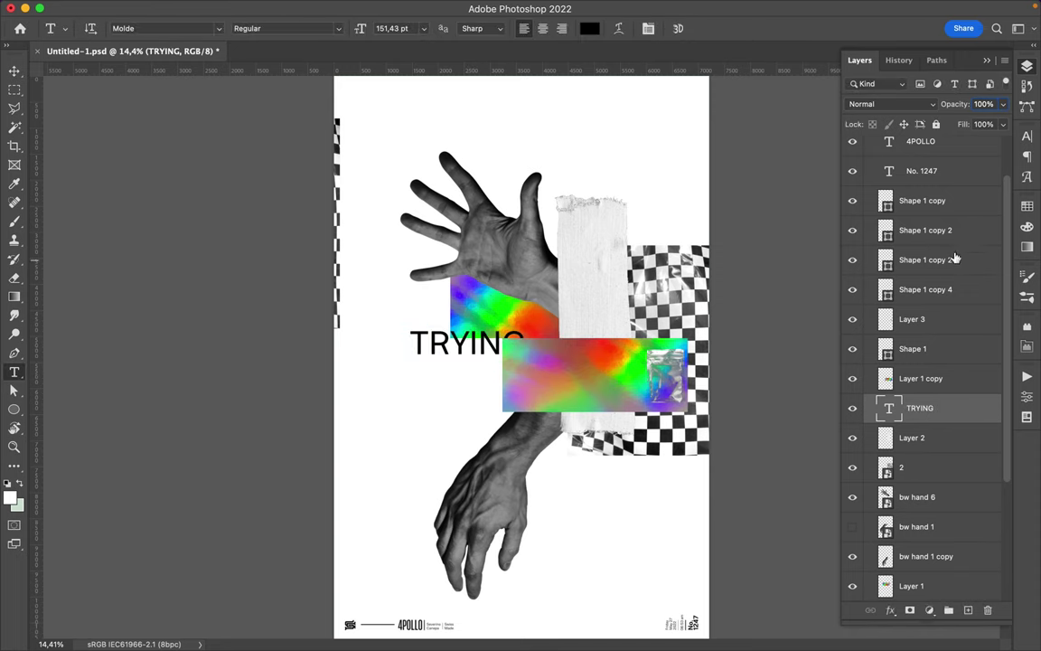
drag(919, 408, 913, 373)
- Set the letters TRY to the Expanded-Bold font style
drag(410, 342, 469, 341)
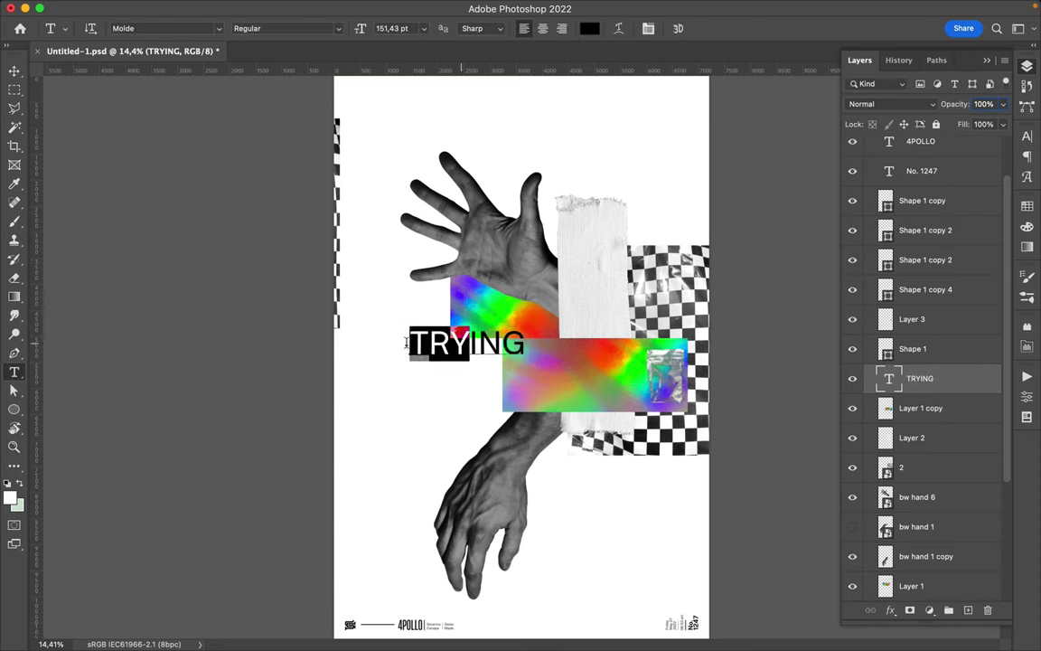
key(super+t)
click(923, 175)
click(1006, 161)
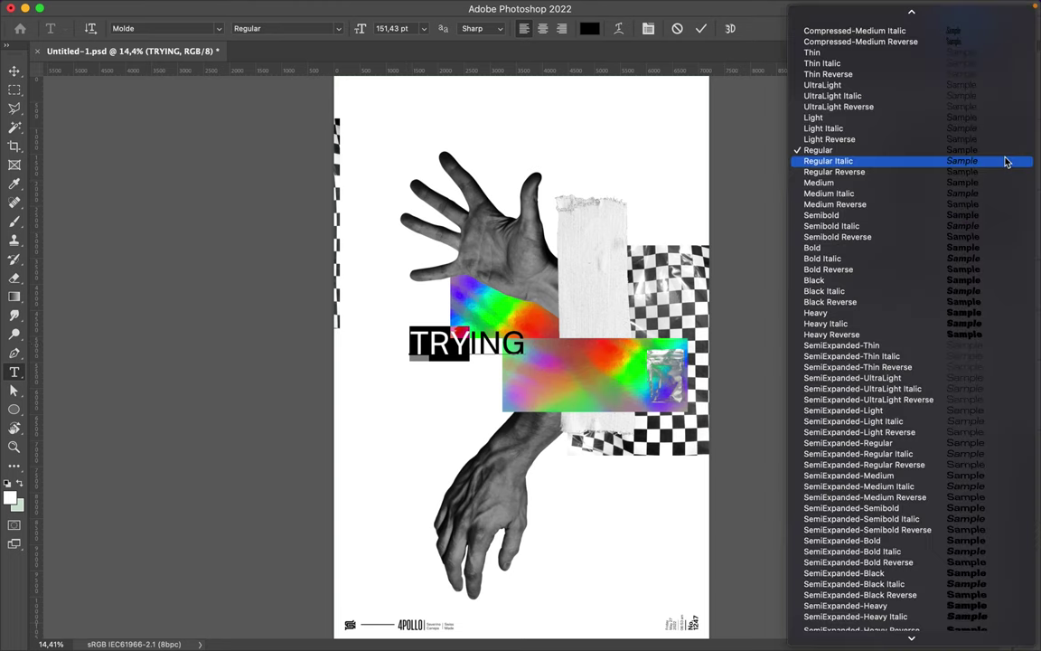
scroll(956, 374, down, 10)
click(904, 558)
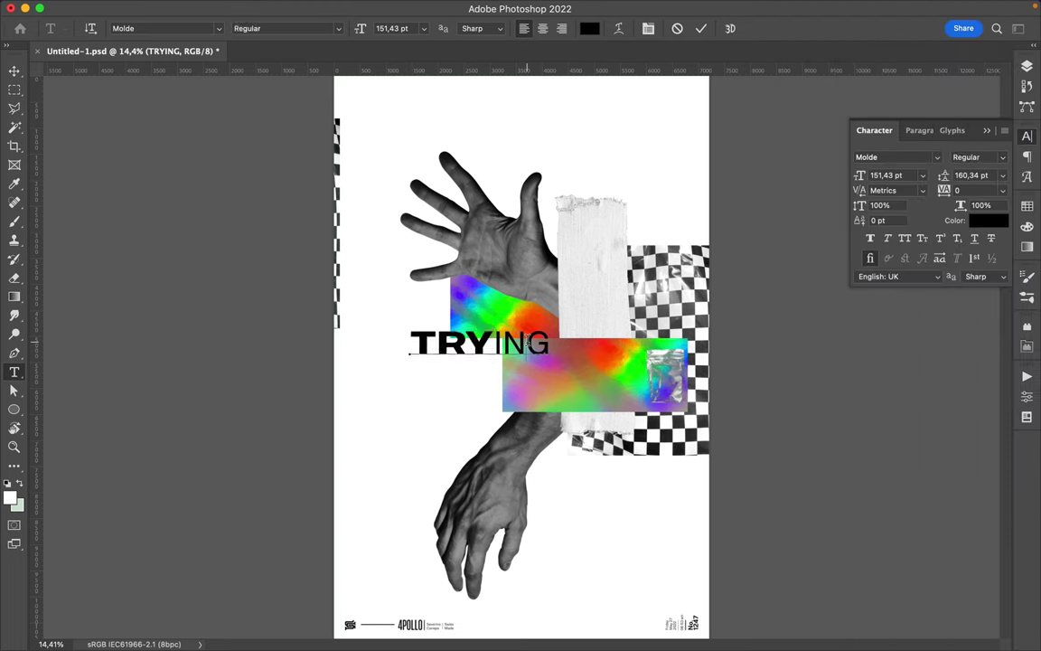
- Set the letters ING to the Condensed-Light Italic font style
click(530, 346)
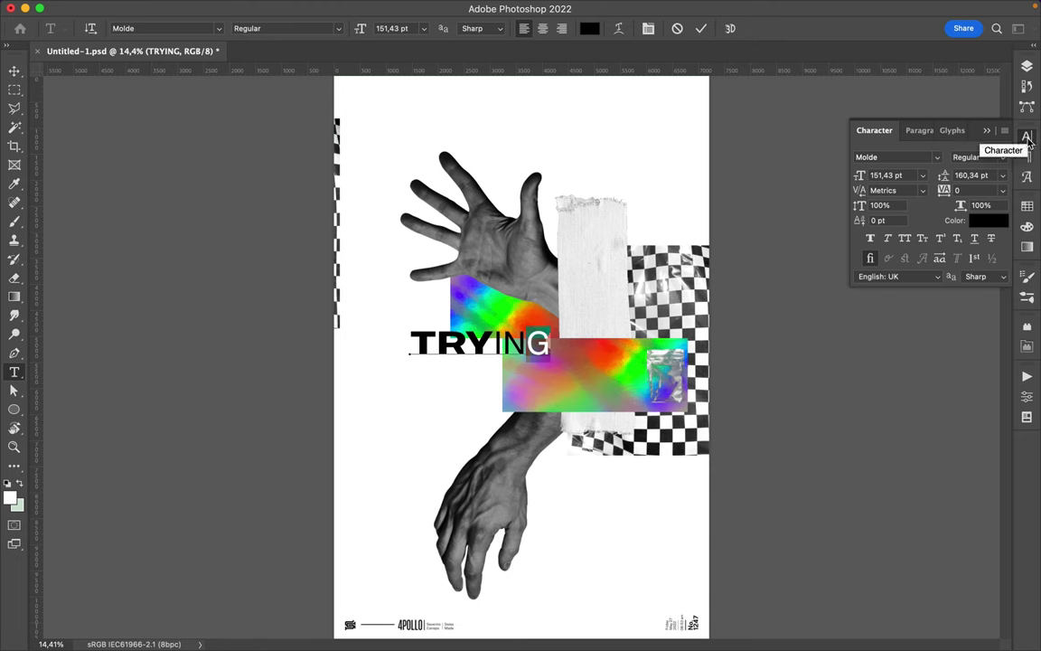
click(1004, 159)
scroll(894, 317, up, 5)
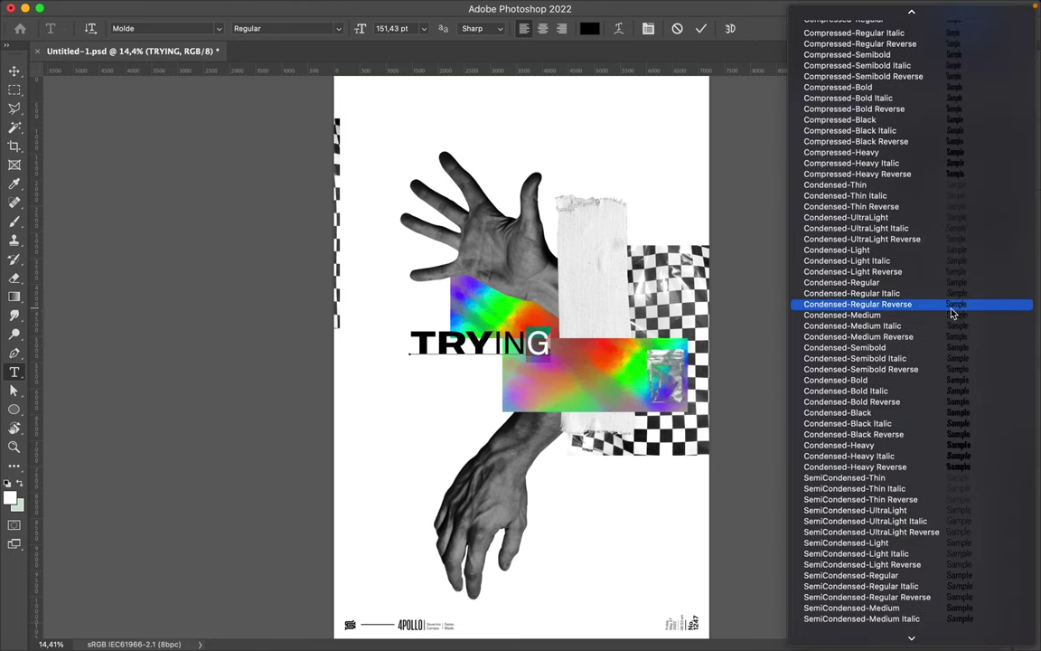
click(940, 261)
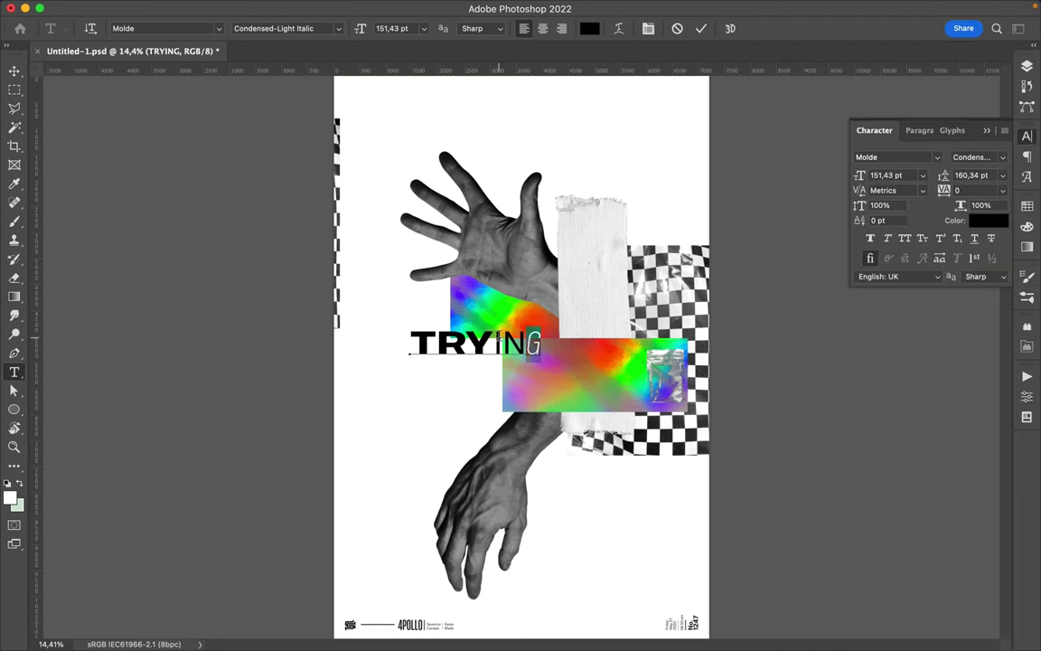
click(1002, 159)
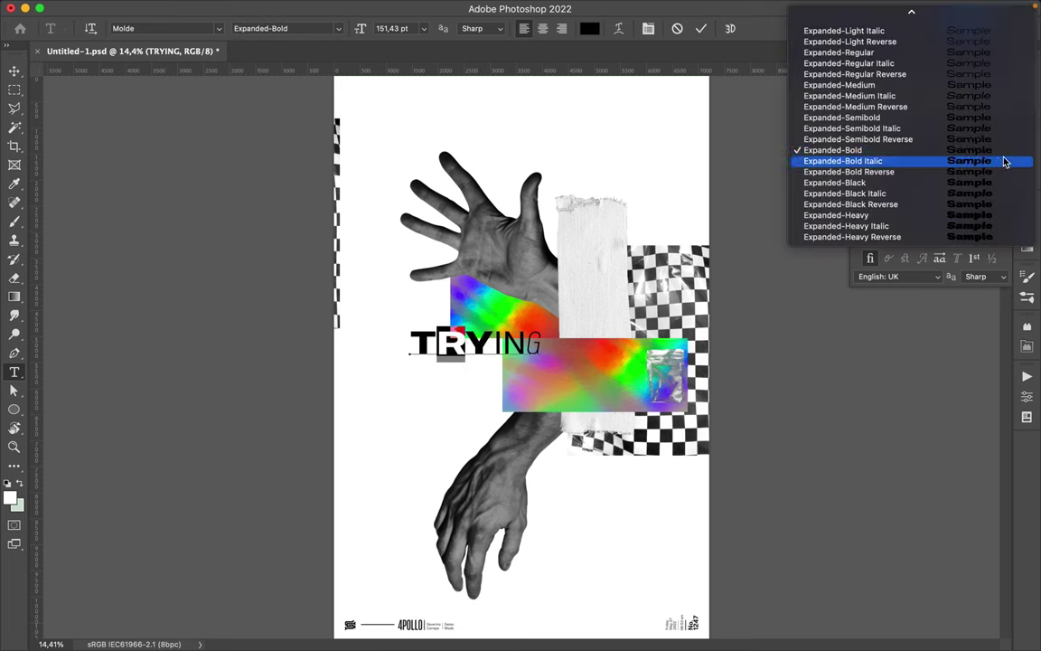
click(985, 141)
key(Down)
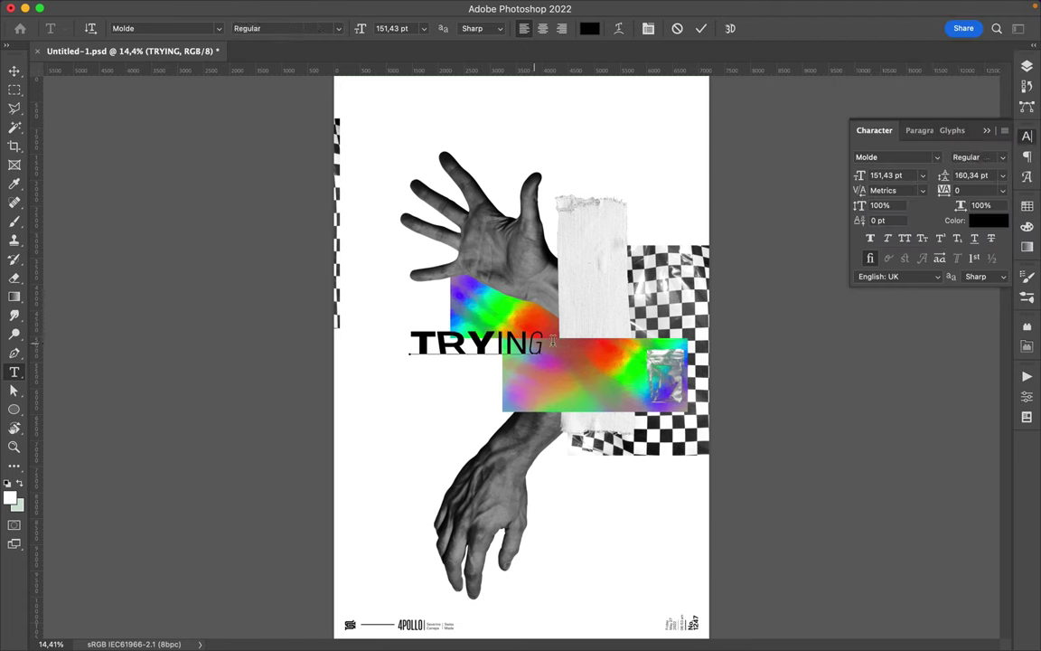
- Enlarge TRYING further and move it left across the gradient block
drag(649, 316, 607, 343)
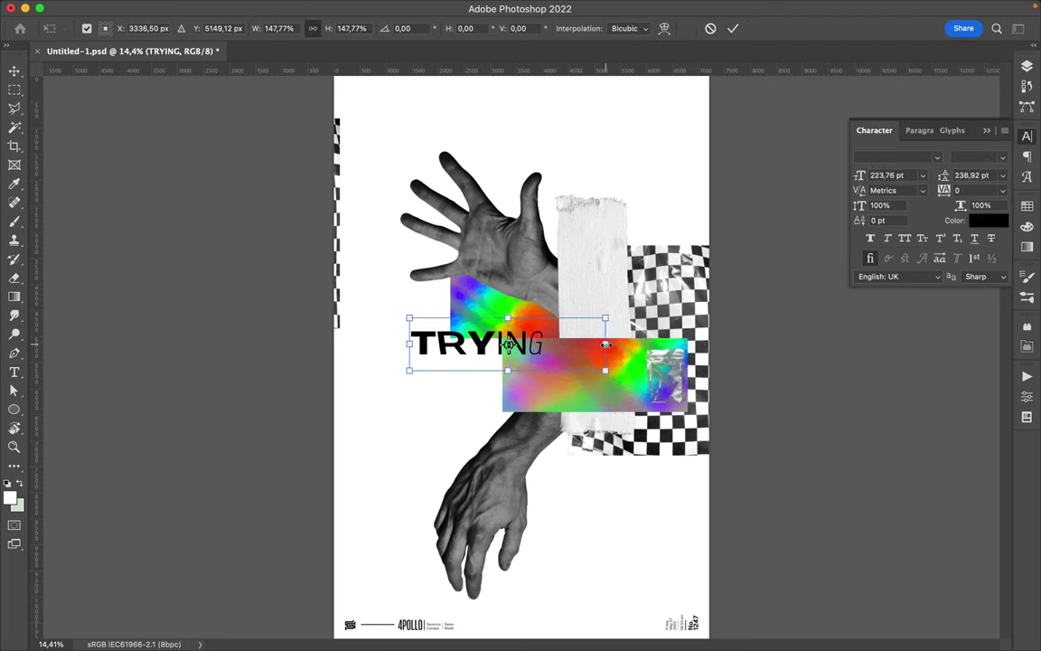
key(Return)
key(v)
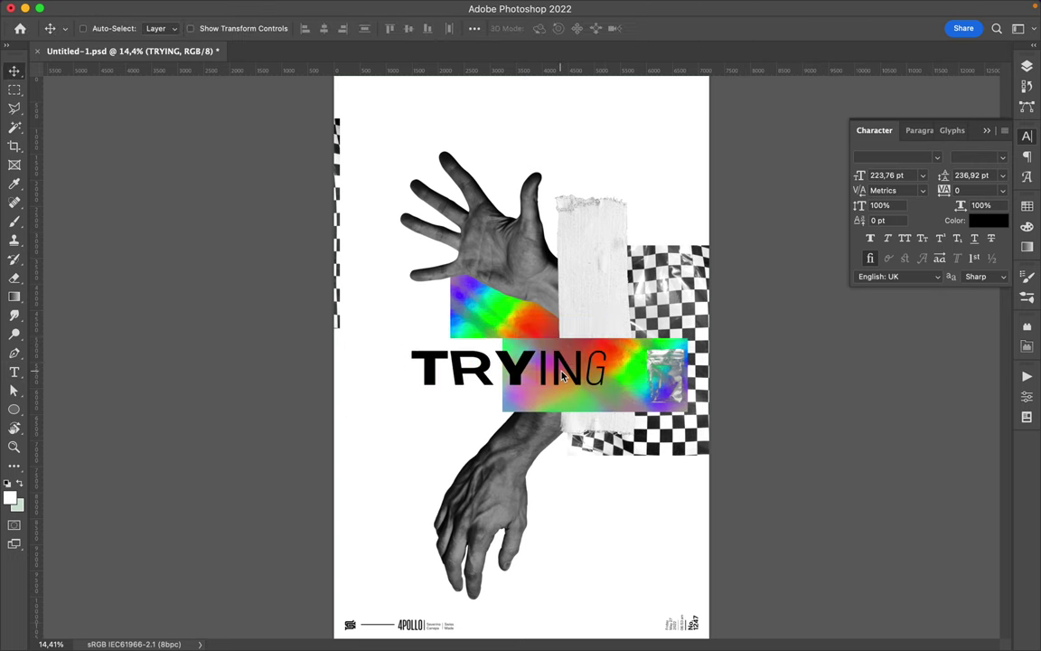
drag(565, 350, 550, 378)
- Copy a small red square of the holographic gradient to its own layer and move it onto the paint strip
ctrl+click(626, 382)
key(m)
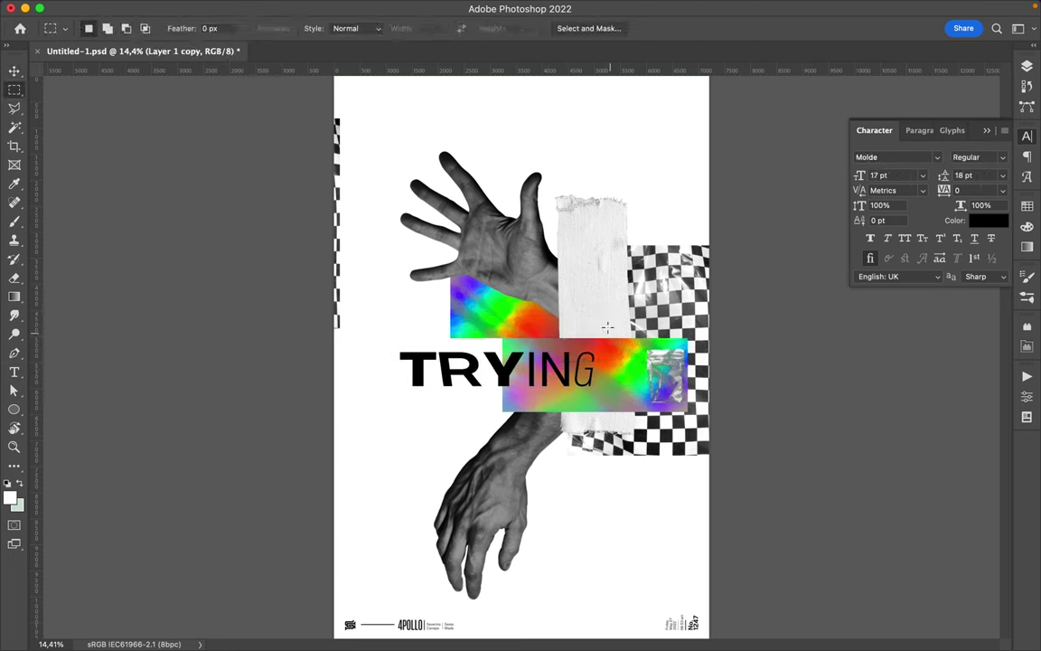
drag(591, 331, 613, 353)
key(ctrl+j)
drag(554, 322, 560, 186)
- Copy a small blue gradient square onto a new layer
mouse_move(648, 374)
mouse_down()
mouse_move(664, 390)
mouse_move(617, 277)
mouse_up()
key(ctrl+j)
key(v)
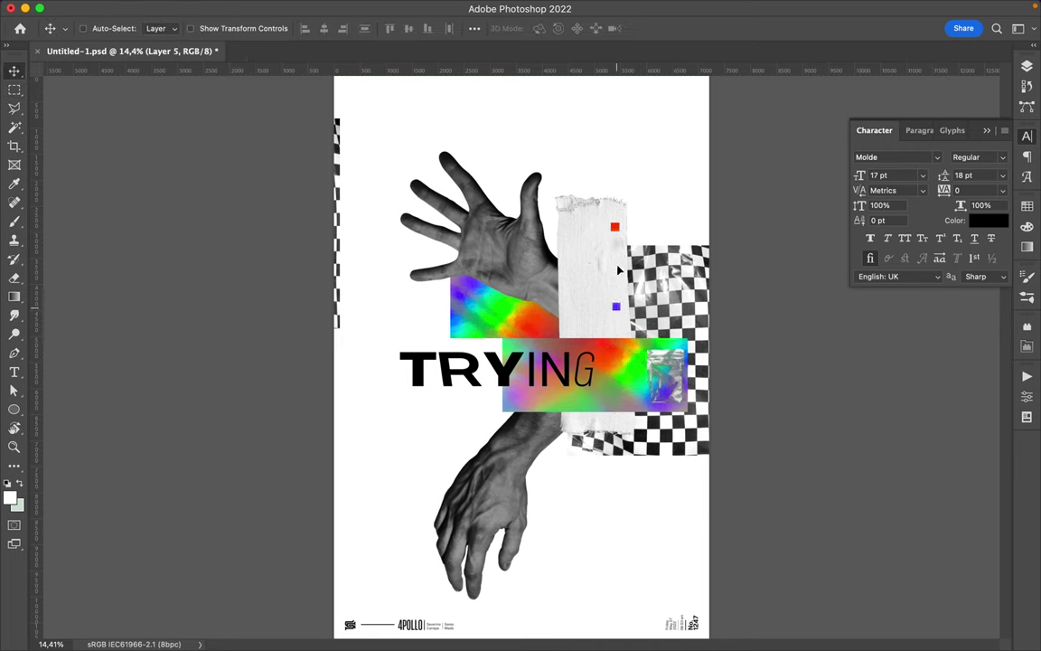
- Copy a green gradient square and select it together with the red square
key(m)
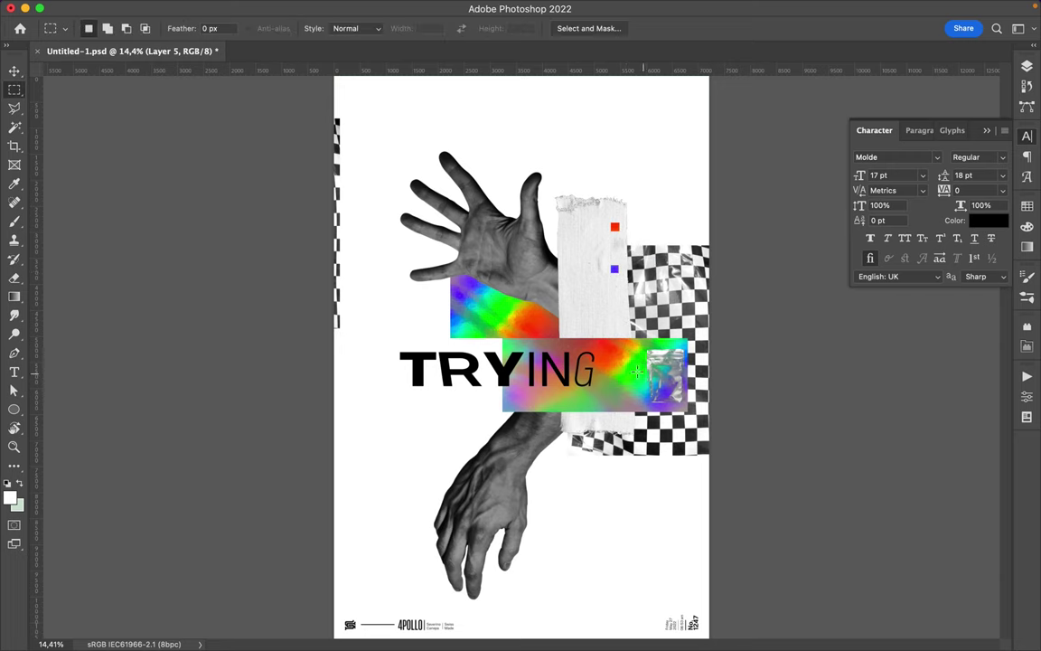
mouse_move(610, 351)
mouse_down()
mouse_move(632, 371)
mouse_move(619, 291)
mouse_up()
key(ctrl+c)
key(Return)
ctrl+click(617, 360)
key(v)
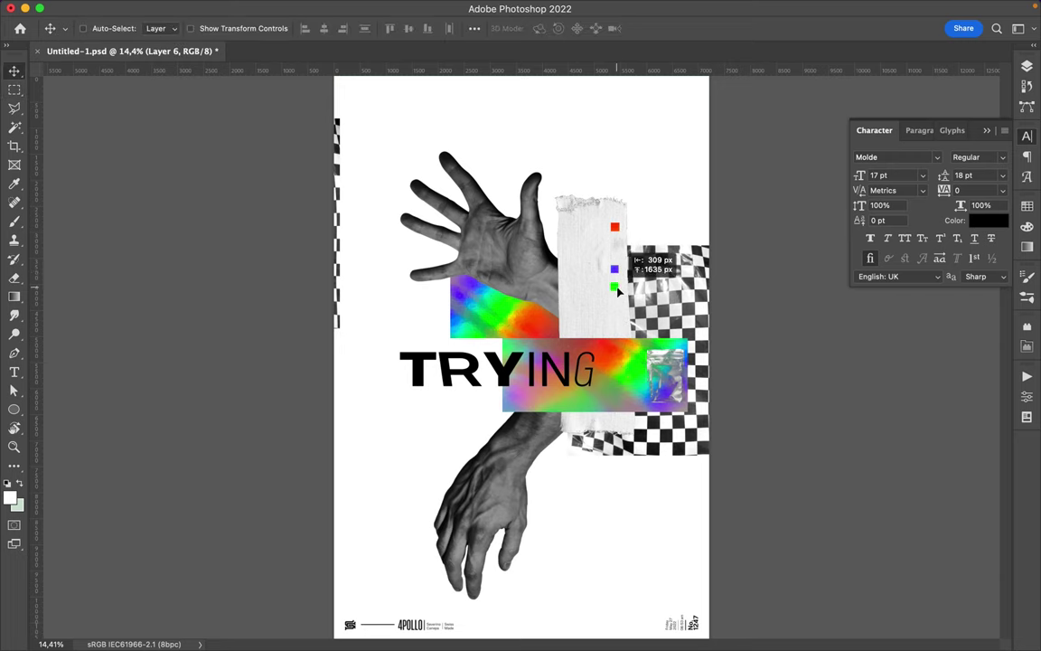
shift+click(616, 228)
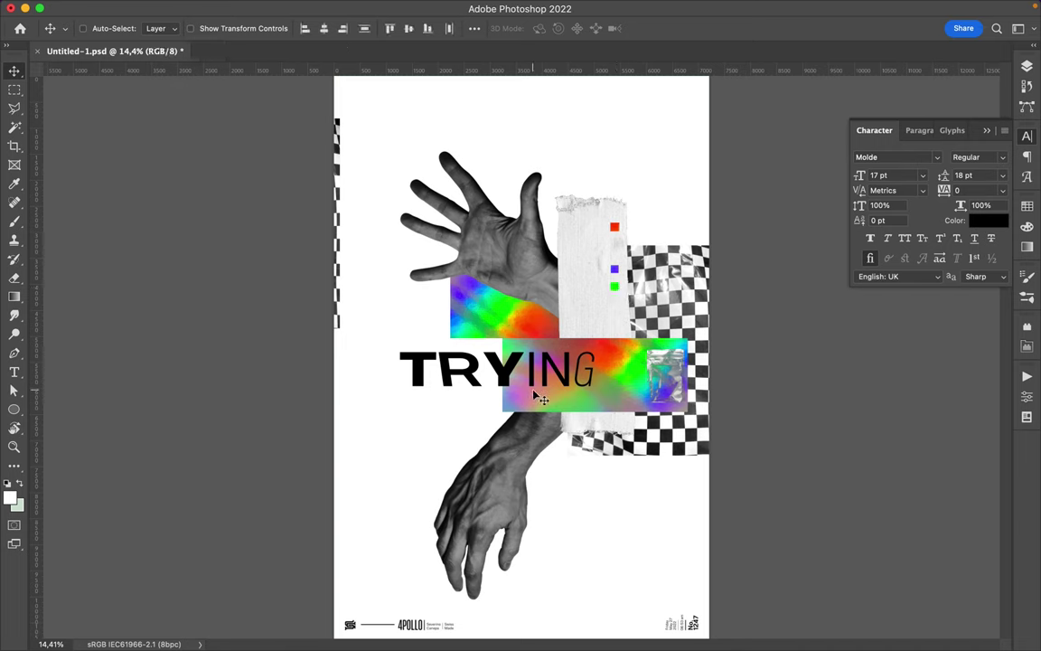
- Copy a pink gradient square near IN onto a new layer and move it above the paint strip
key(m)
drag(547, 366, 523, 391)
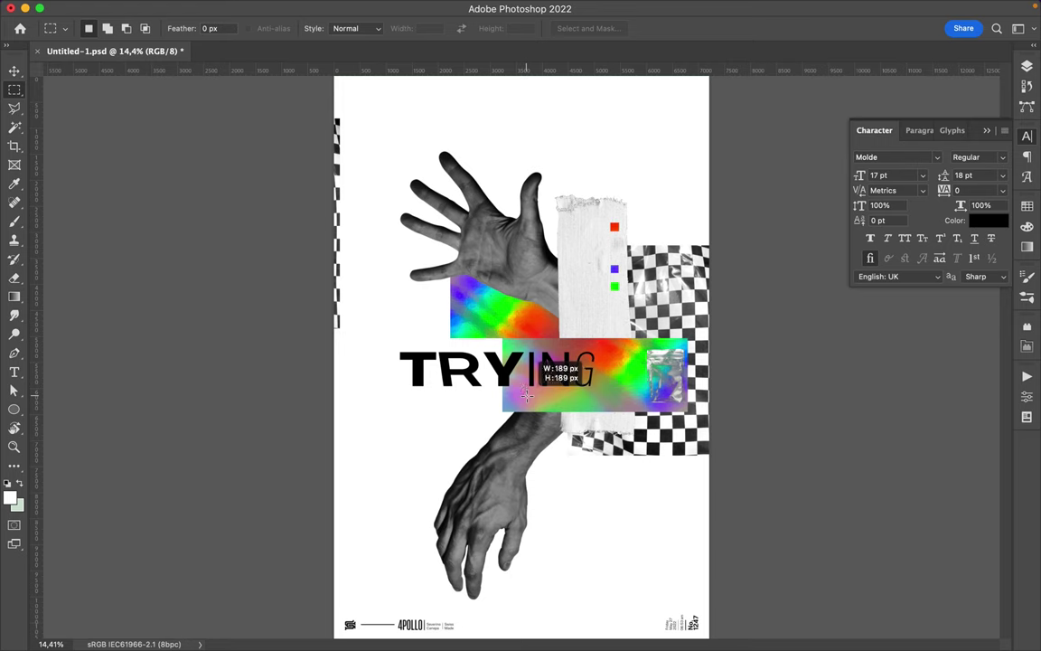
key(ctrl+c)
key(Return)
key(ctrl+j)
key(v)
drag(528, 397, 620, 179)
- Copy a thin strip of the gradient onto a new layer
key(m)
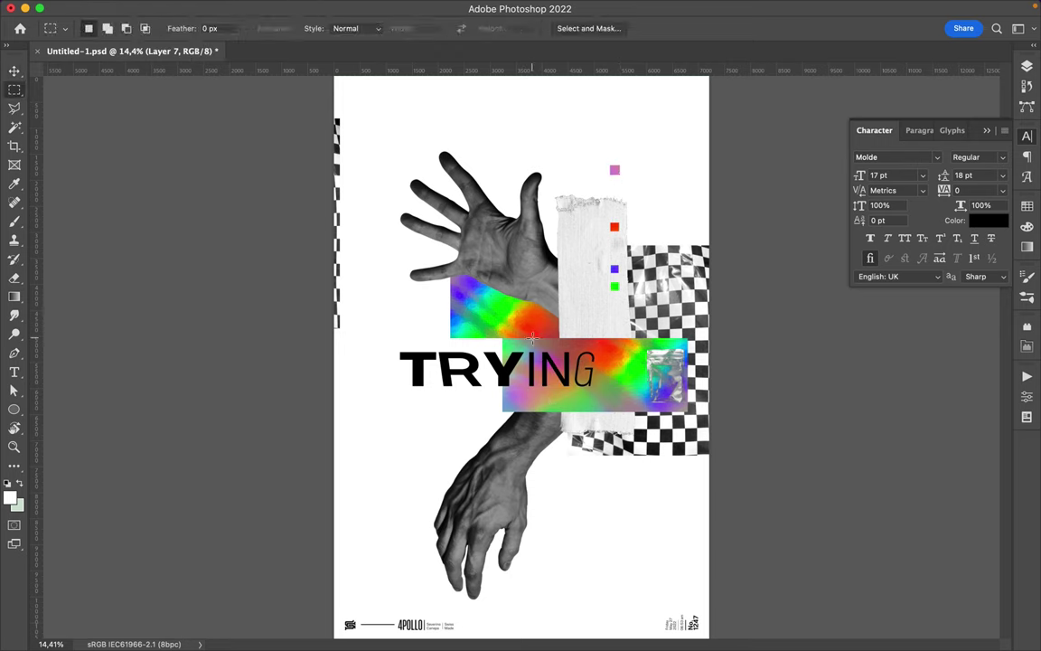
drag(509, 343, 573, 347)
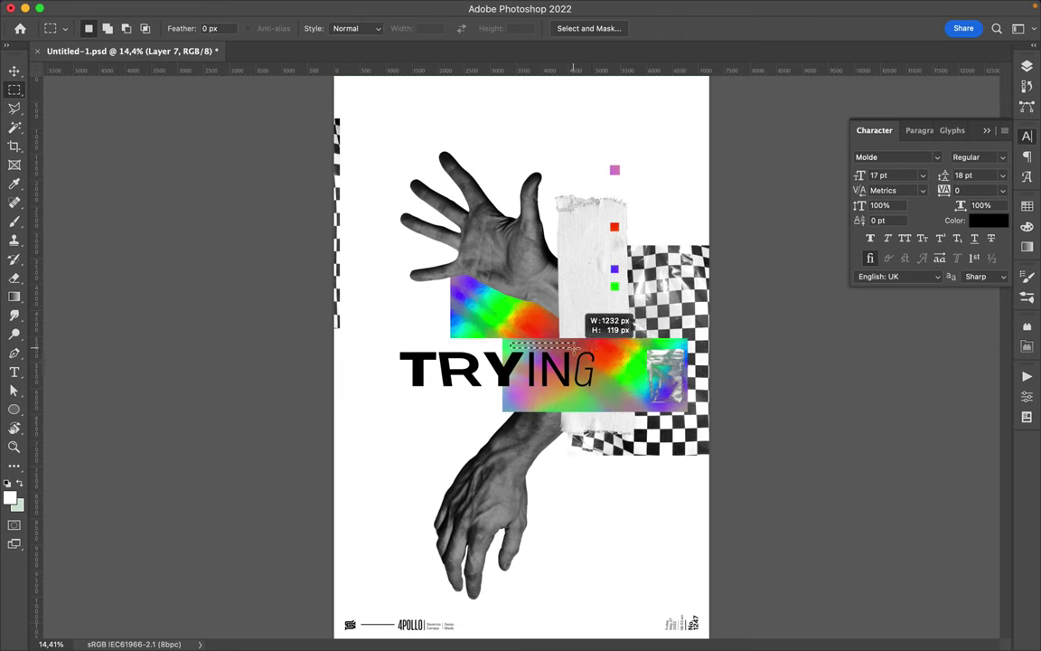
key(ctrl+c)
click(558, 246)
key(ctrl+j)
- Place the thin gradient bar below the checkerboard and add a second copied bar beneath it
key(v)
drag(557, 354, 613, 486)
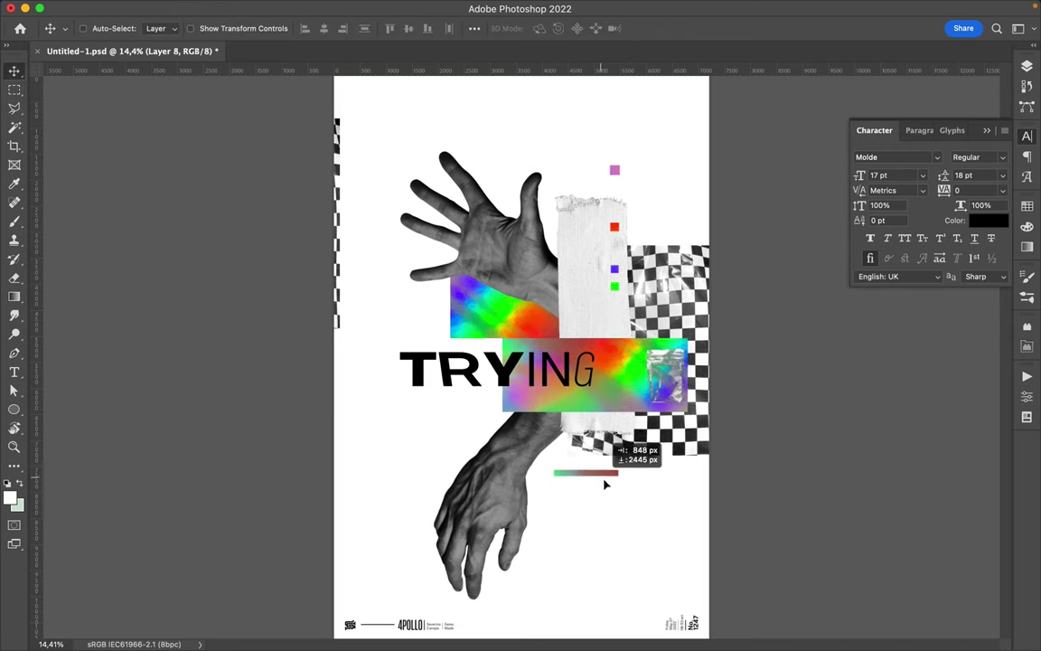
key(m)
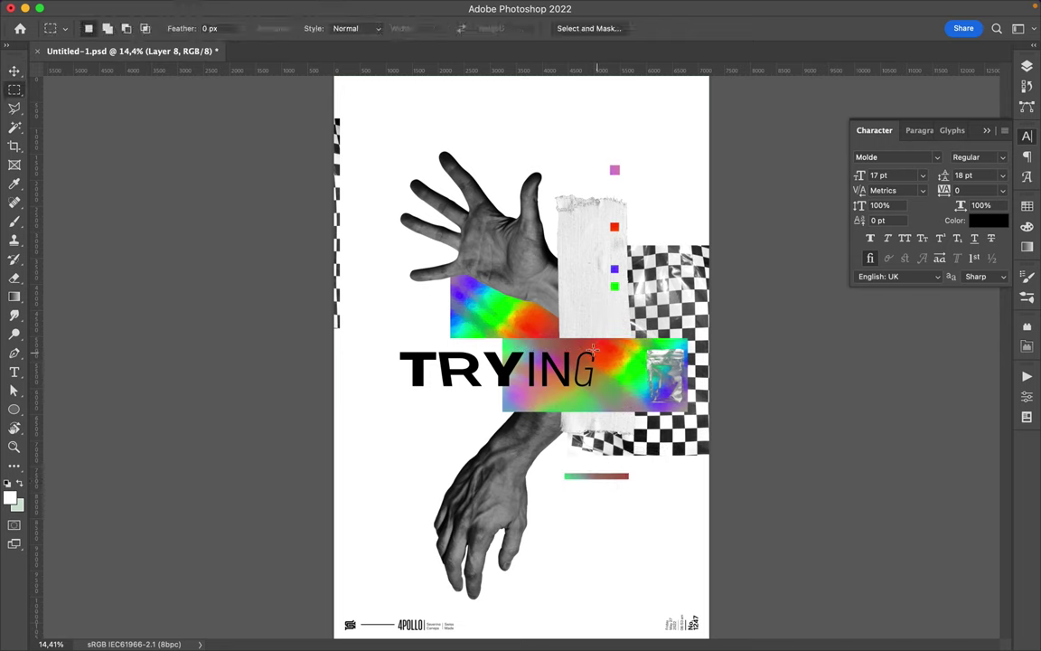
drag(585, 344, 652, 354)
key(ctrl+c)
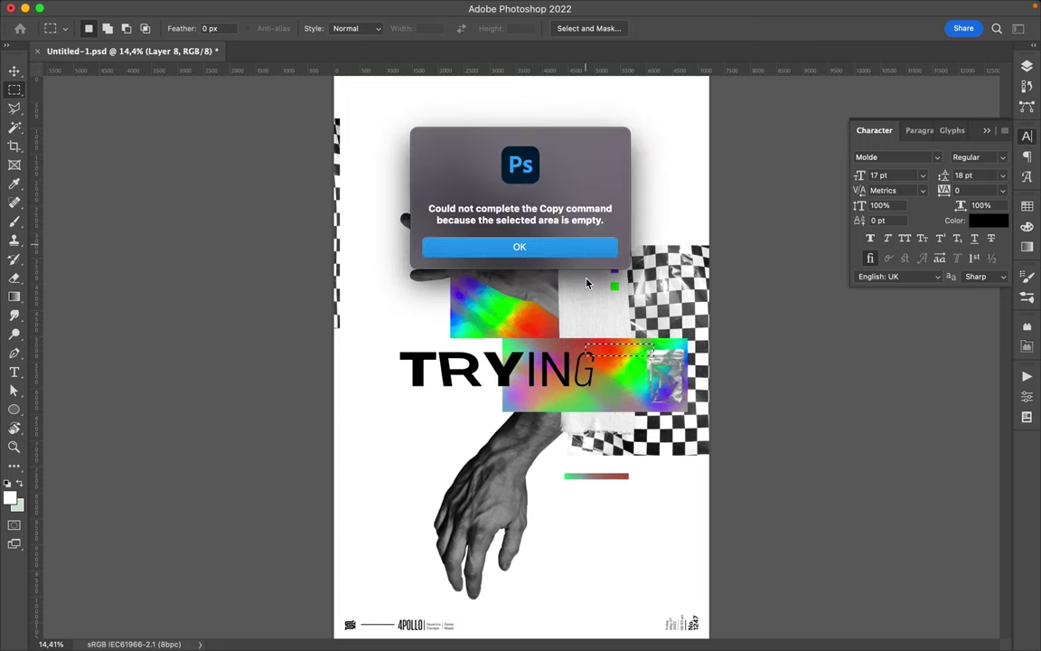
key(Return)
key(ctrl+j)
key(v)
drag(617, 353, 591, 496)
- Erase the left end of the lower bar and zoom in on the poster
key(m)
drag(525, 448, 565, 542)
key(Delete)
key(ctrl+plus)
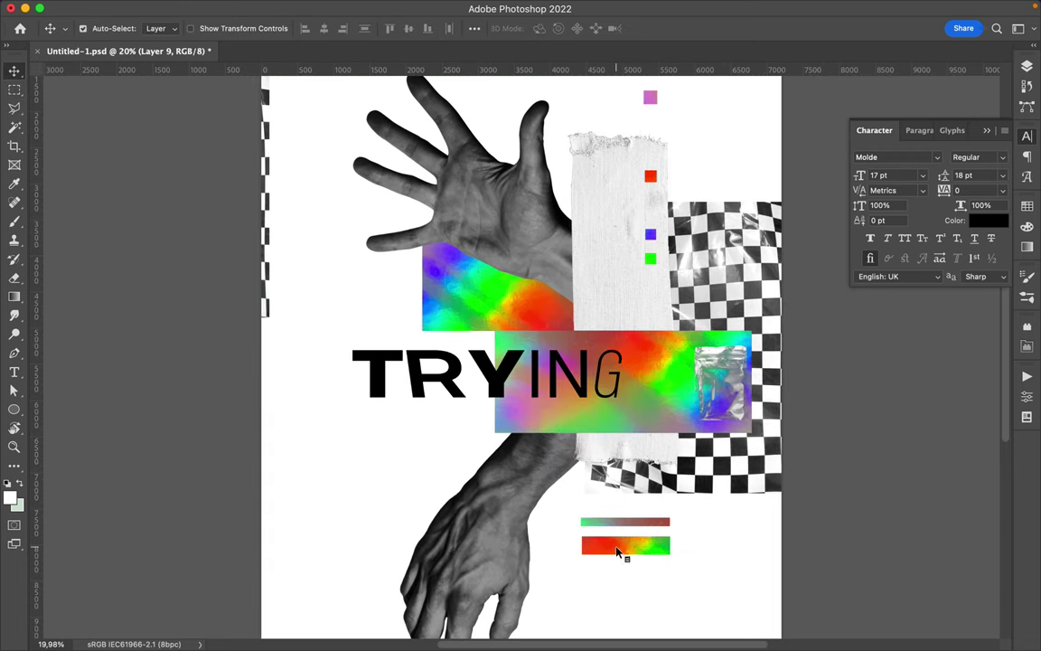
drag(555, 488, 583, 573)
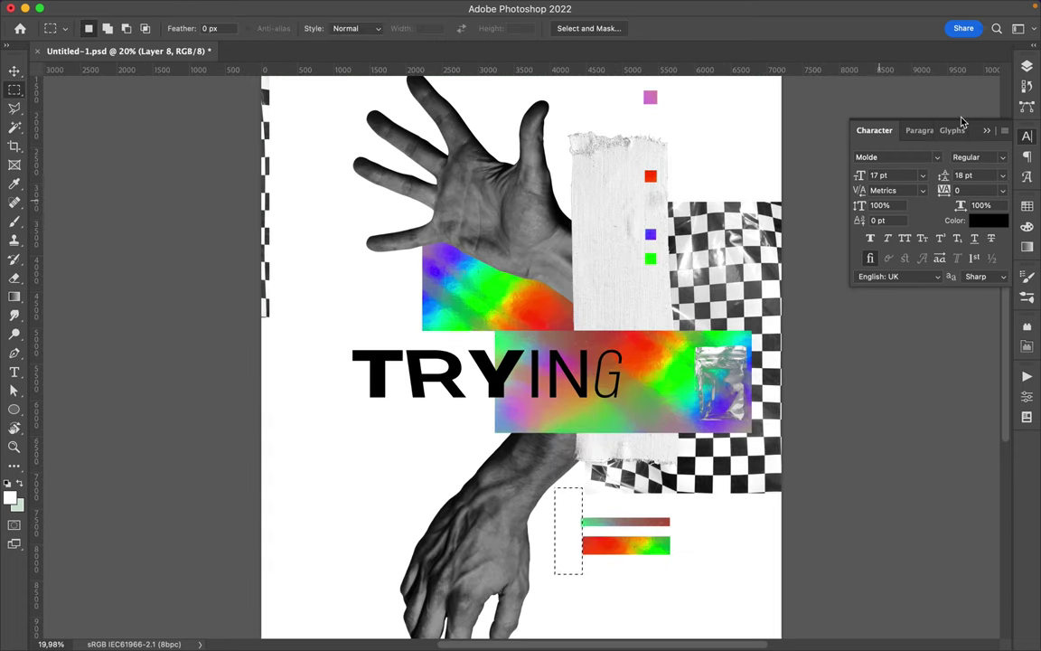
key(F7)
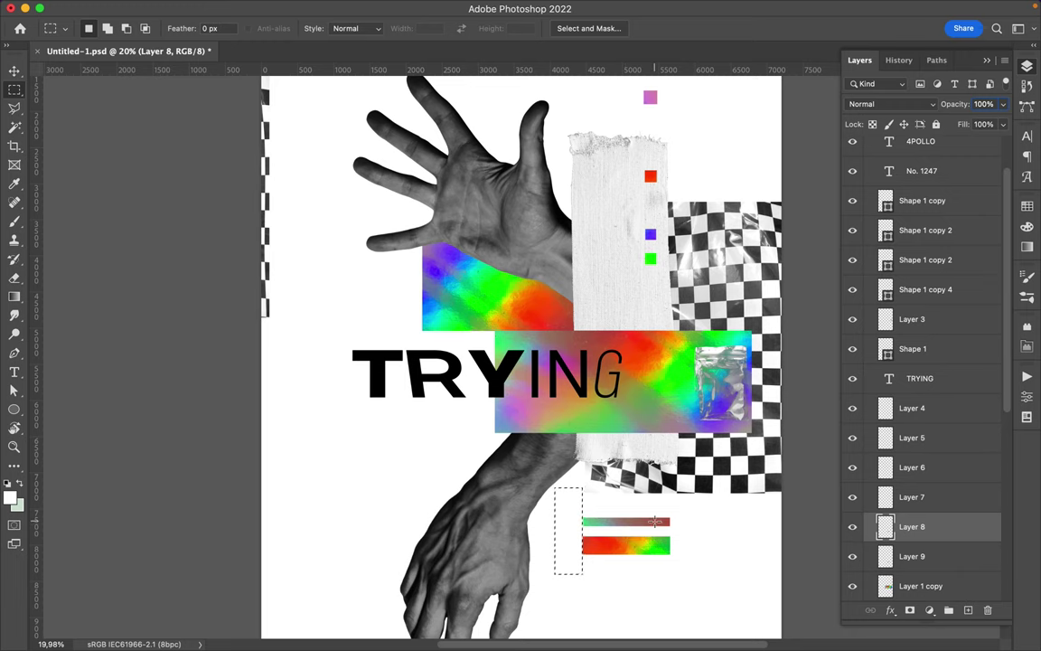
key(ctrl+d)
- Marquee a tall area beside the bars on the layer below, then fit the poster and save Untitled-1.psd
key(v)
scroll(633, 506, up, 3)
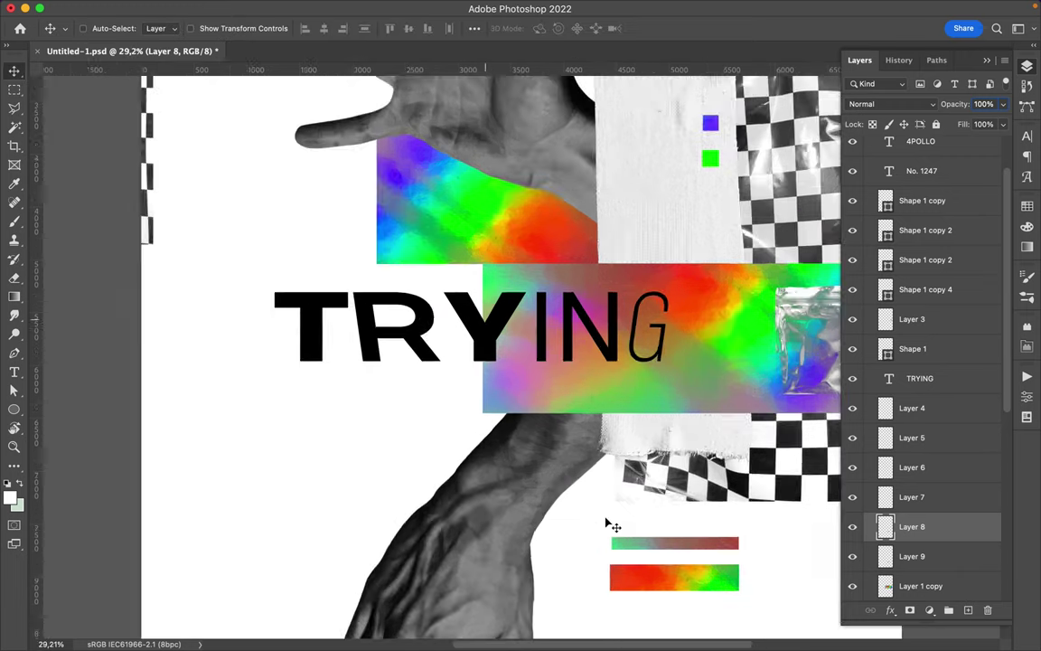
scroll(611, 525, up, 3)
scroll(603, 522, down, 1)
key(m)
drag(410, 269, 474, 484)
key(alt+bracketleft)
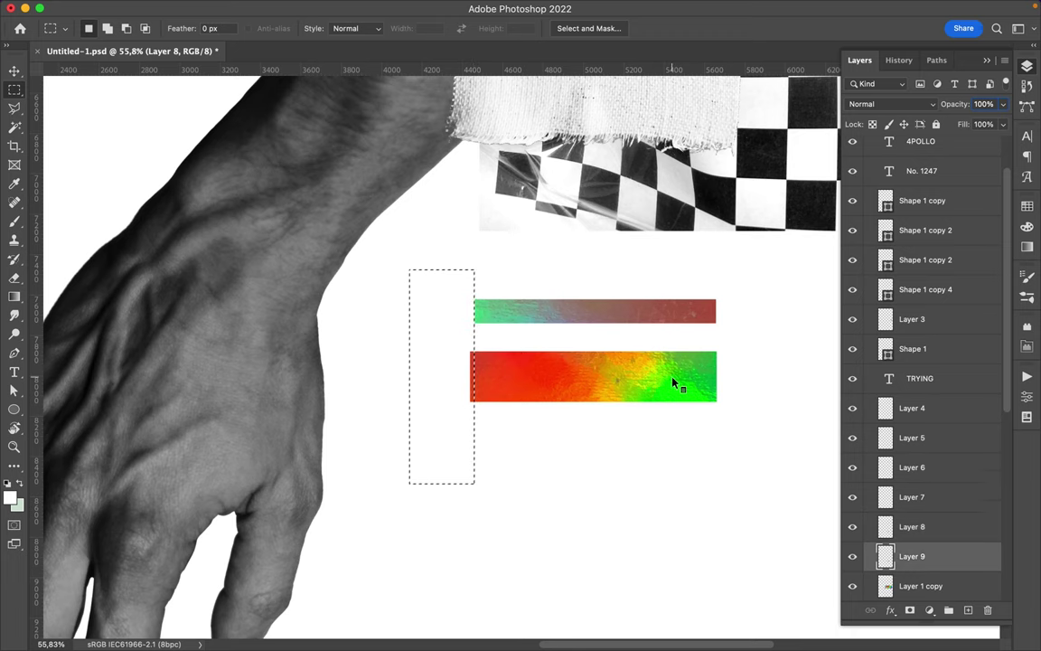
key(ctrl+0)
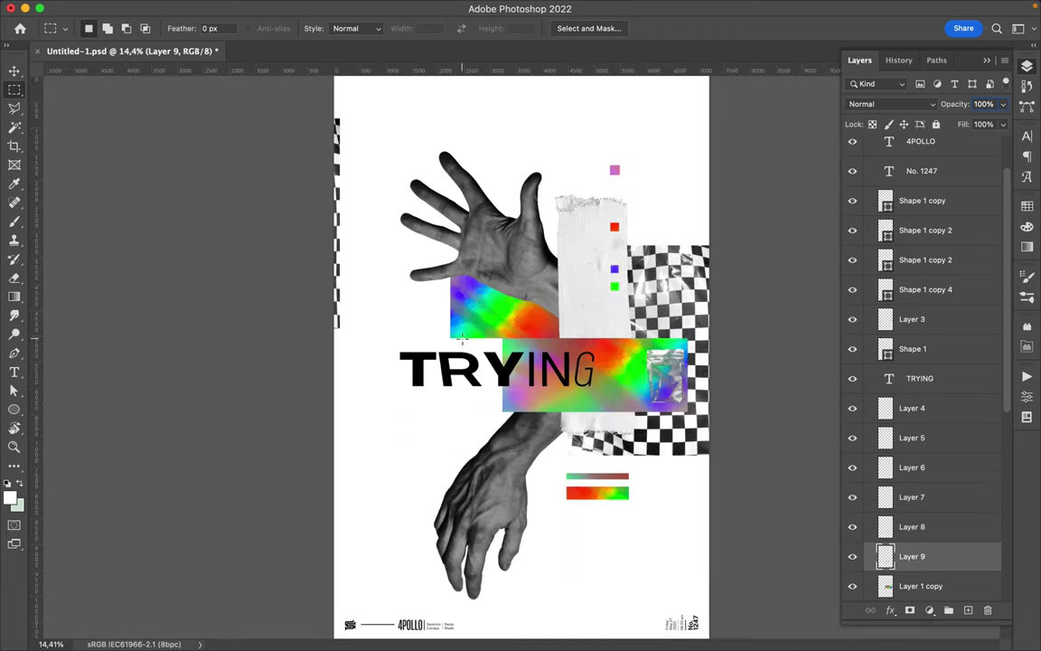
key(ctrl+s)
- Select a thin strip along the holographic block's bottom, undoing a failed copy and reselecting it
drag(631, 398, 687, 403)
key(ctrl+c)
key(Return)
ctrl+click(625, 389)
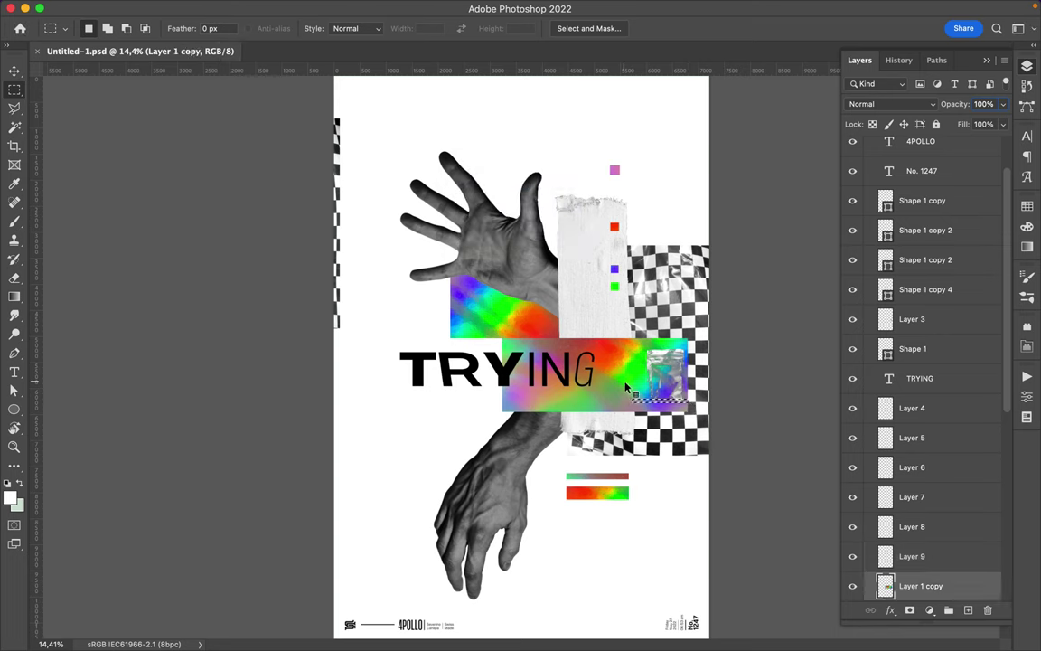
key(v)
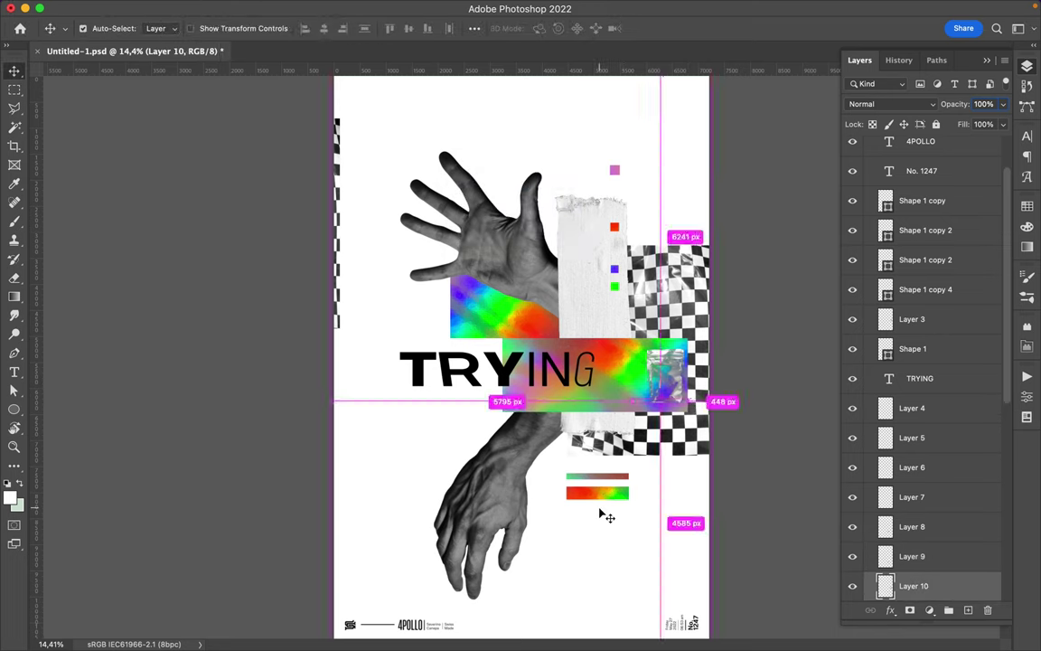
key(ctrl+z)
key(m)
drag(623, 399, 686, 407)
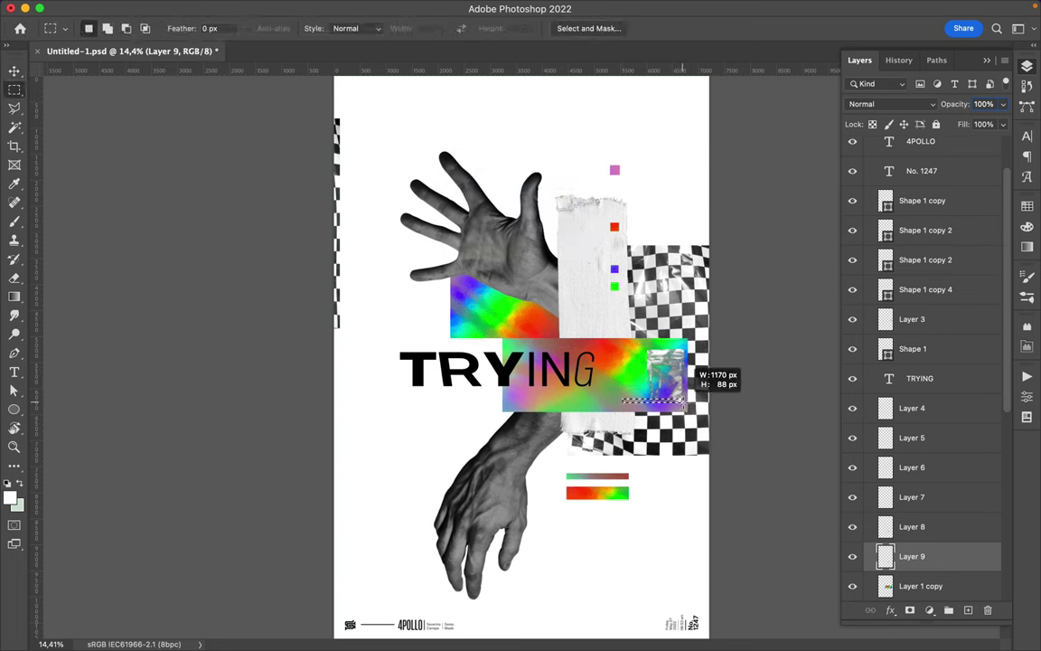
- Move the copied strip below the two bars and place the checkerboard copy Layer 11 under bw hand 1 copy
key(ctrl+c)
key(Return)
ctrl+click(572, 329)
key(ctrl+j)
key(v)
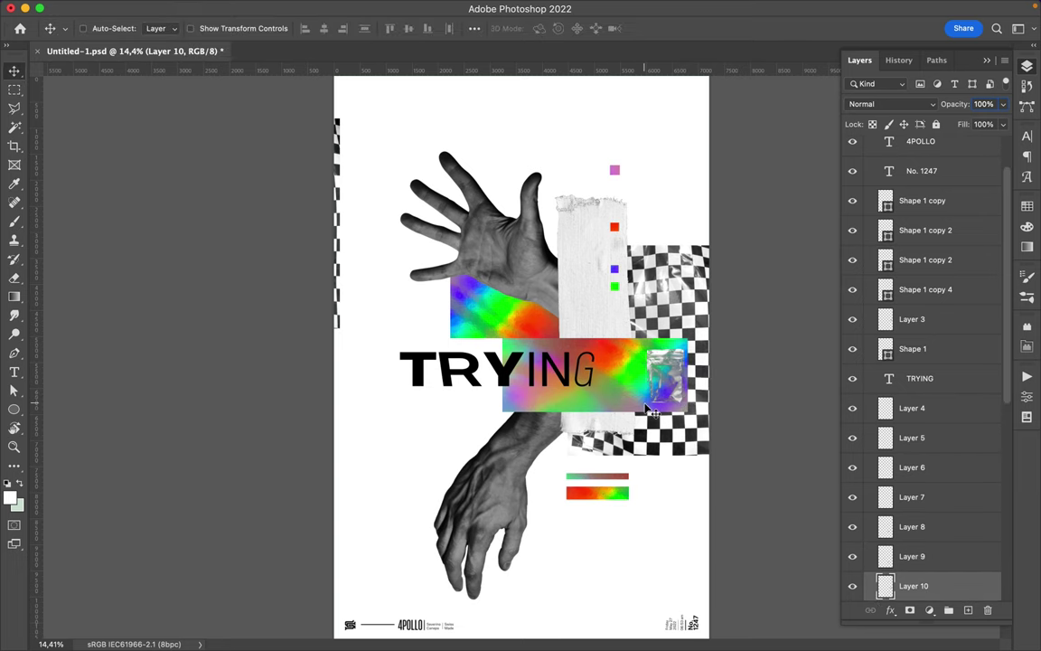
mouse_move(645, 409)
mouse_down()
mouse_move(560, 571)
mouse_move(641, 530)
mouse_up()
key(ctrl+j)
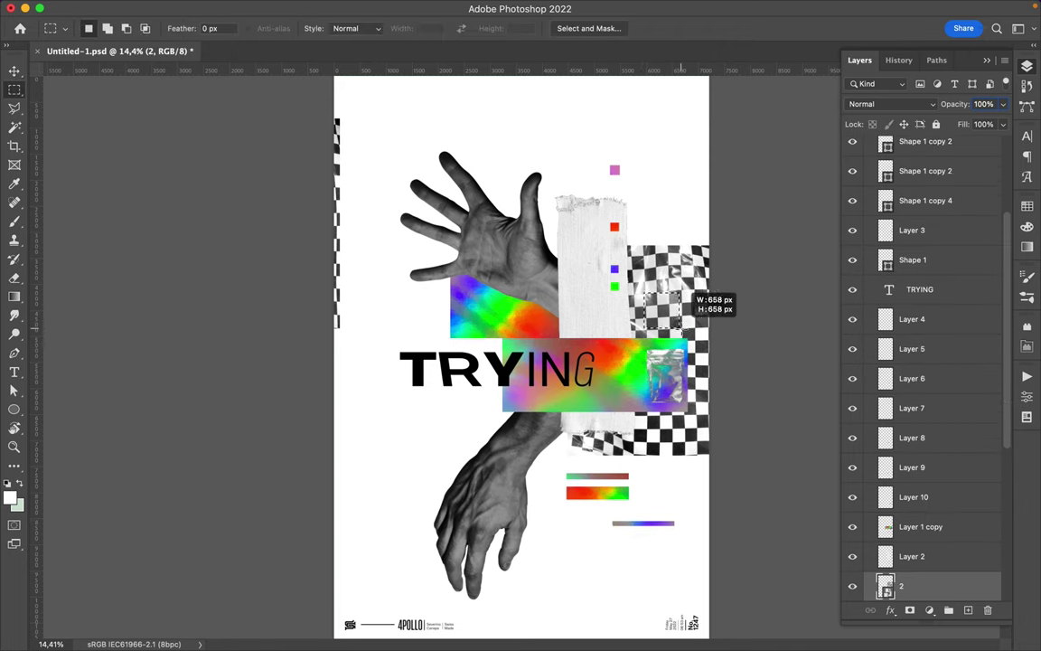
drag(913, 586, 939, 400)
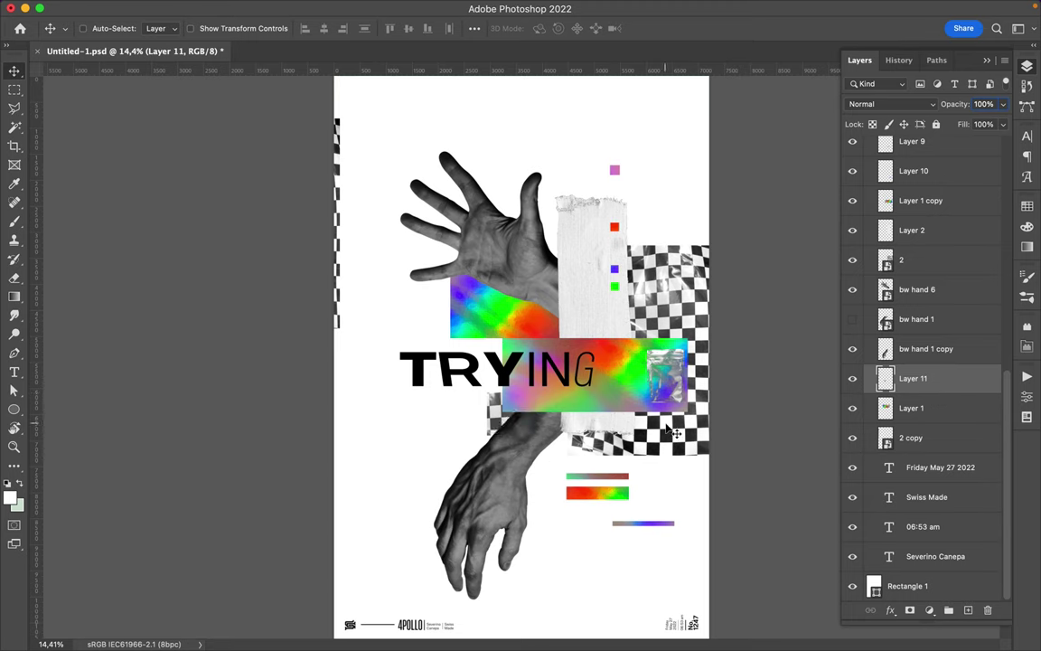
- Copy a lower-right checkerboard piece to a new layer and place it beside the paper strip
key(m)
drag(635, 430, 723, 468)
key(ctrl+c)
click(553, 244)
ctrl+click(679, 440)
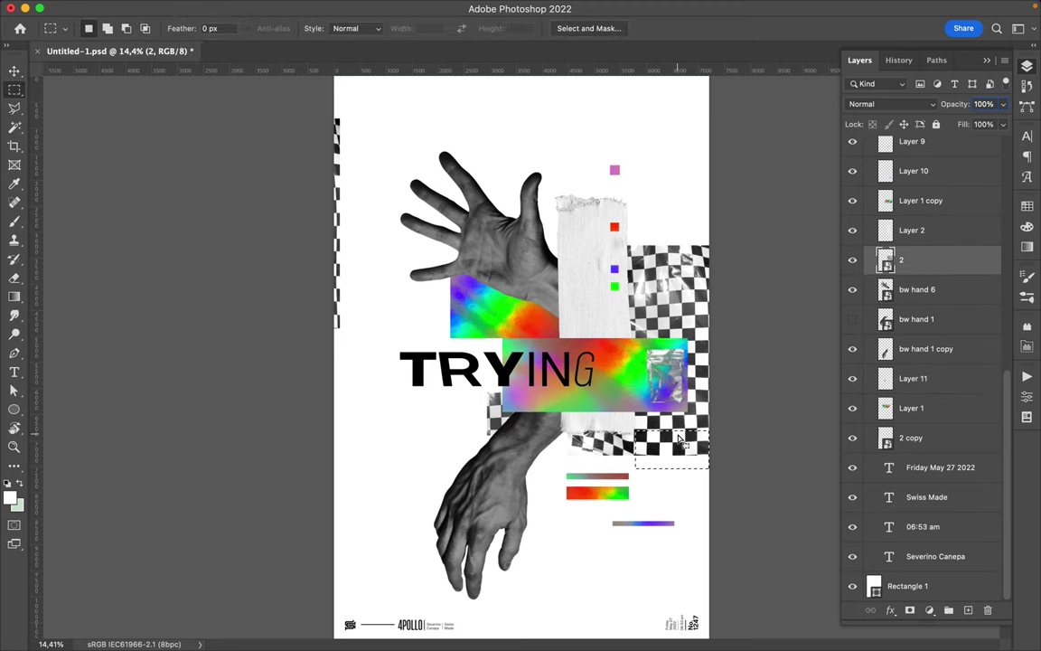
key(ctrl+j)
key(v)
key(ctrl+t)
mouse_move(679, 440)
mouse_down()
mouse_move(546, 271)
mouse_move(558, 318)
mouse_up()
key(Return)
key(ctrl+t)
key(Return)
- Alt-drag a copy of the small gradient bar up to the poster's top edge
scroll(559, 318, down, 1)
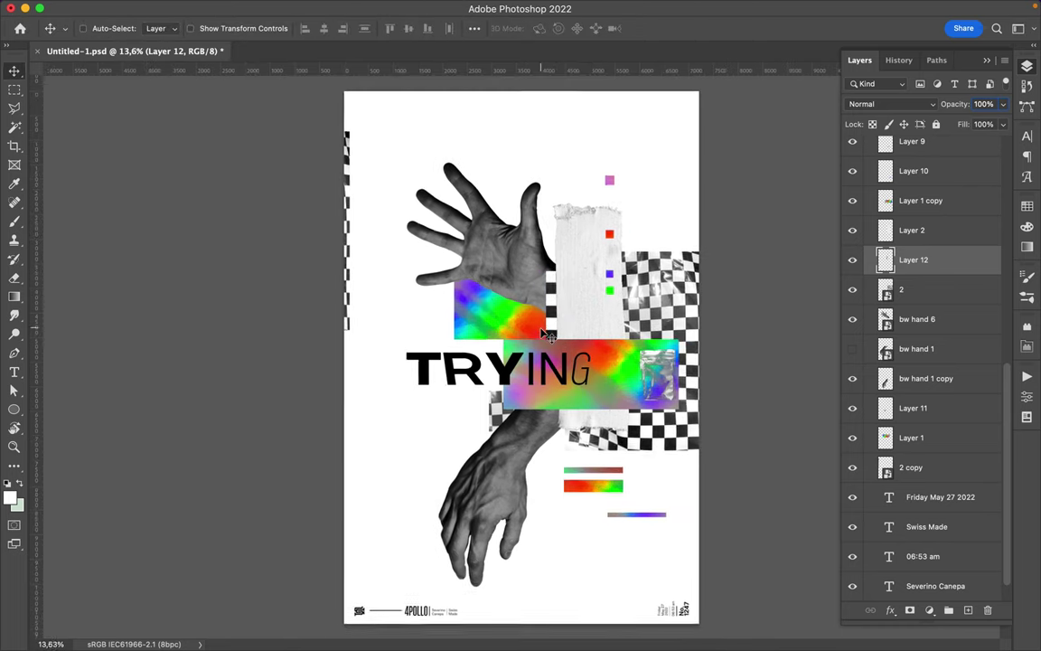
ctrl+click(595, 484)
ctrl+click(626, 515)
key(alt+period)
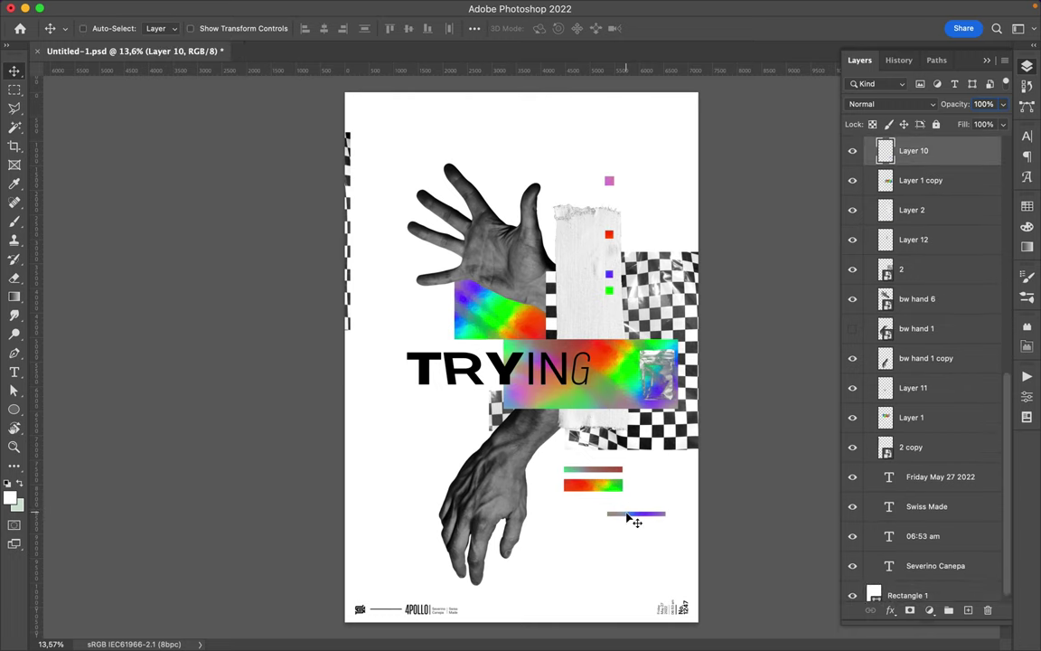
drag(636, 521, 579, 95)
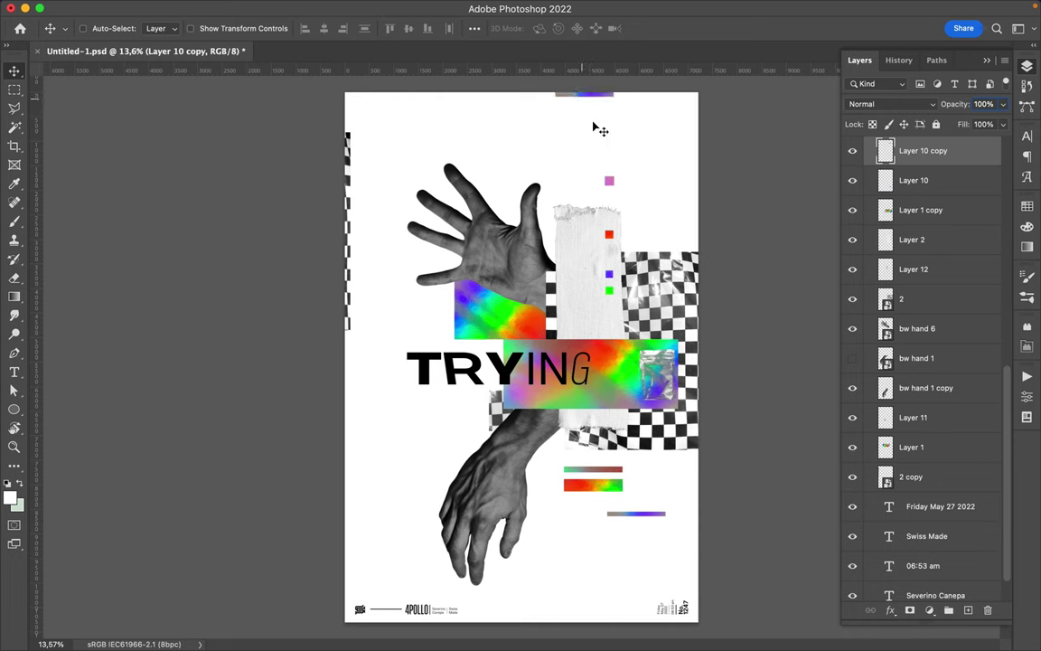
- Save the poster and identify the small red square's and checkerboard's layers on canvas
ctrl+click(609, 181)
key(ctrl+s)
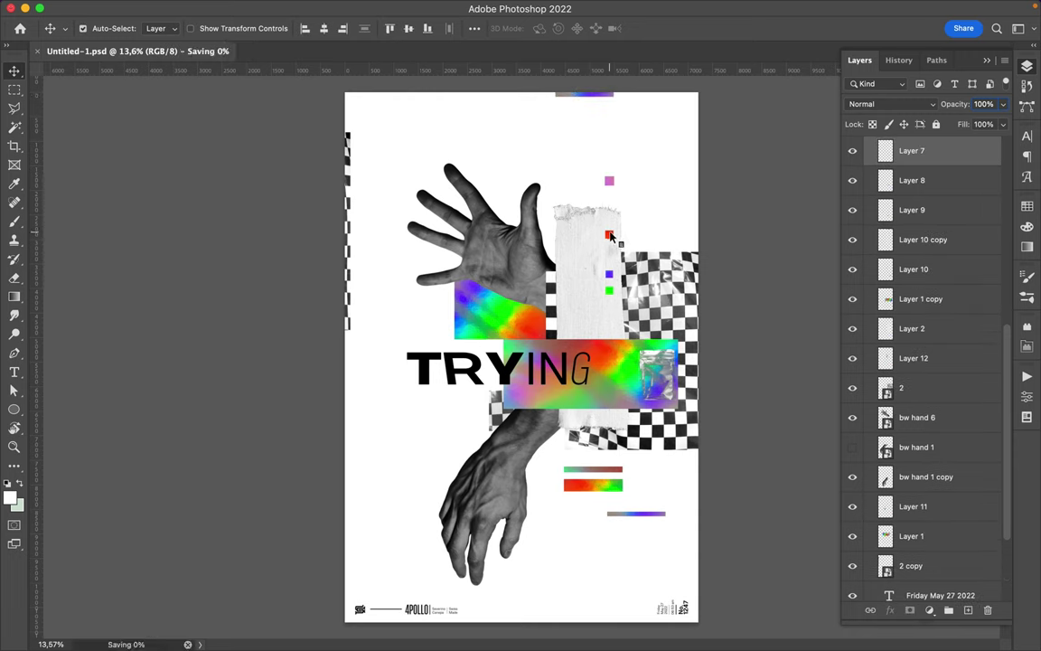
ctrl+click(610, 235)
ctrl+click(676, 305)
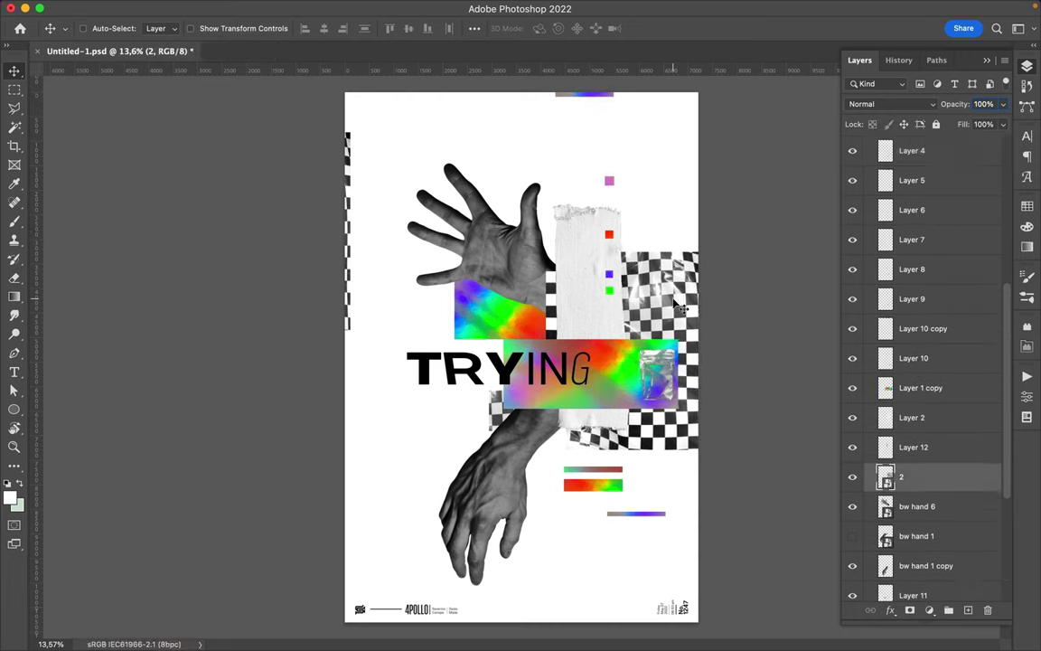
- Nudge the TRYING title down and back up, then save the poster
ctrl+click(457, 347)
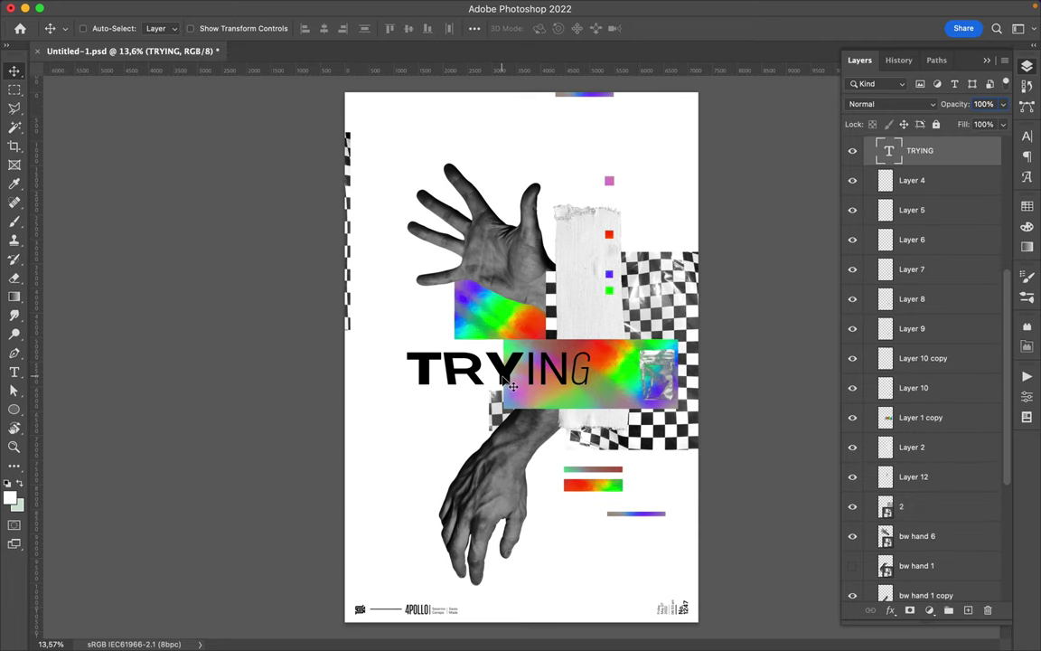
drag(457, 346, 459, 373)
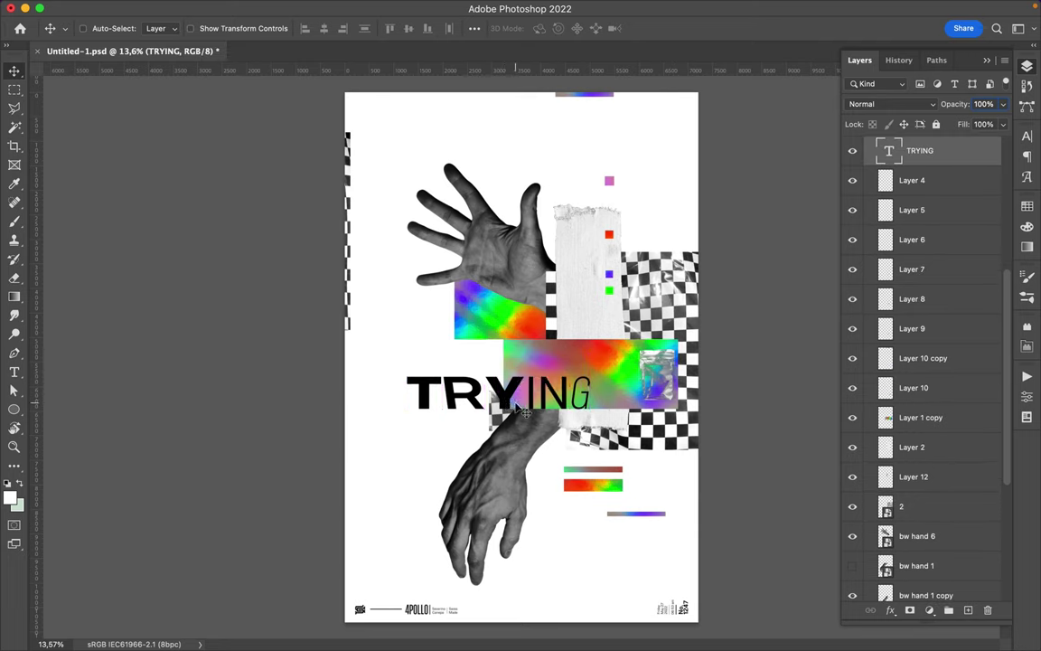
drag(525, 412, 512, 383)
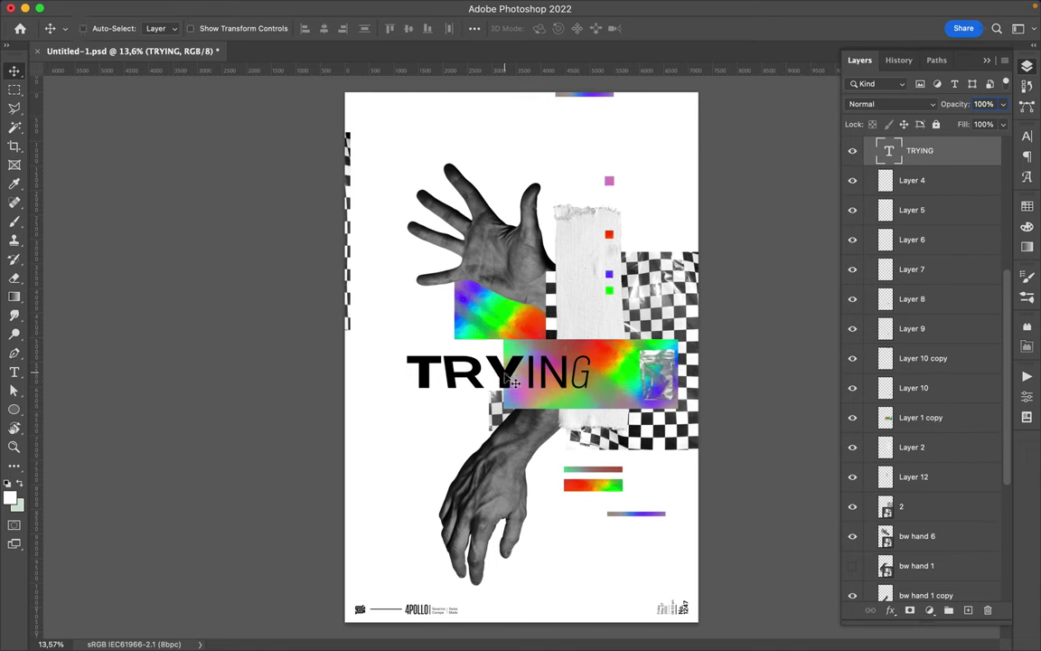
key(super+s)
click(681, 9)
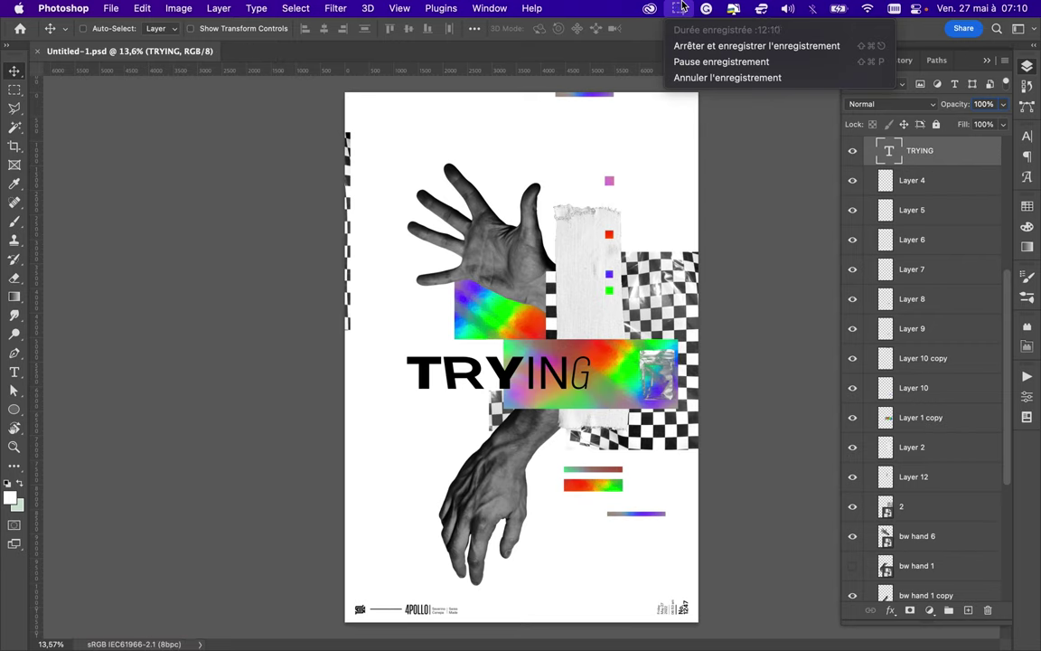
click(687, 45)
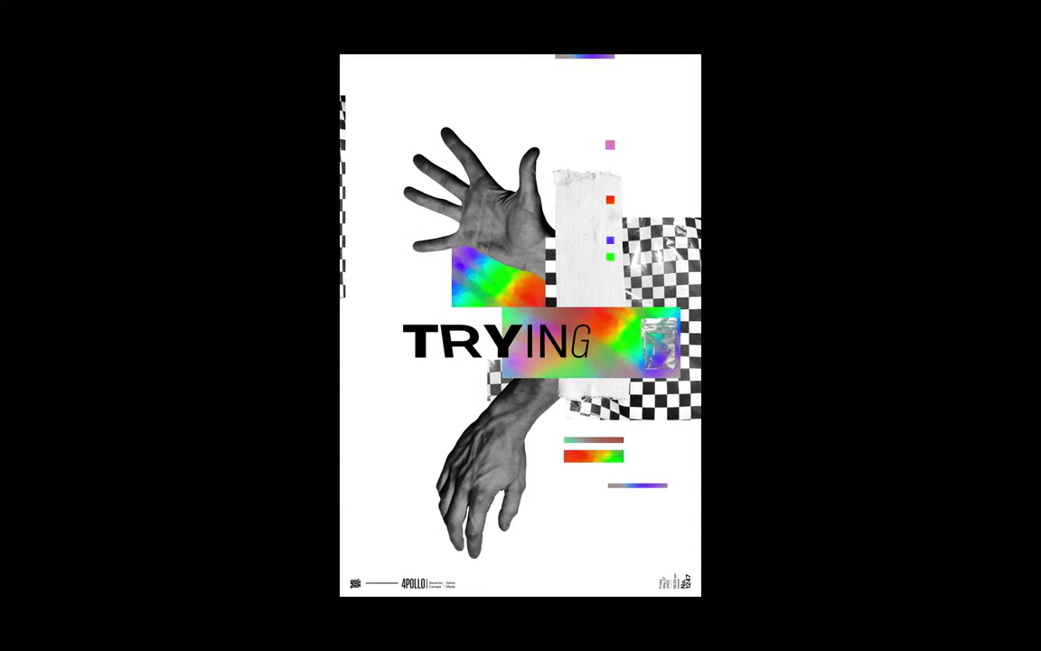